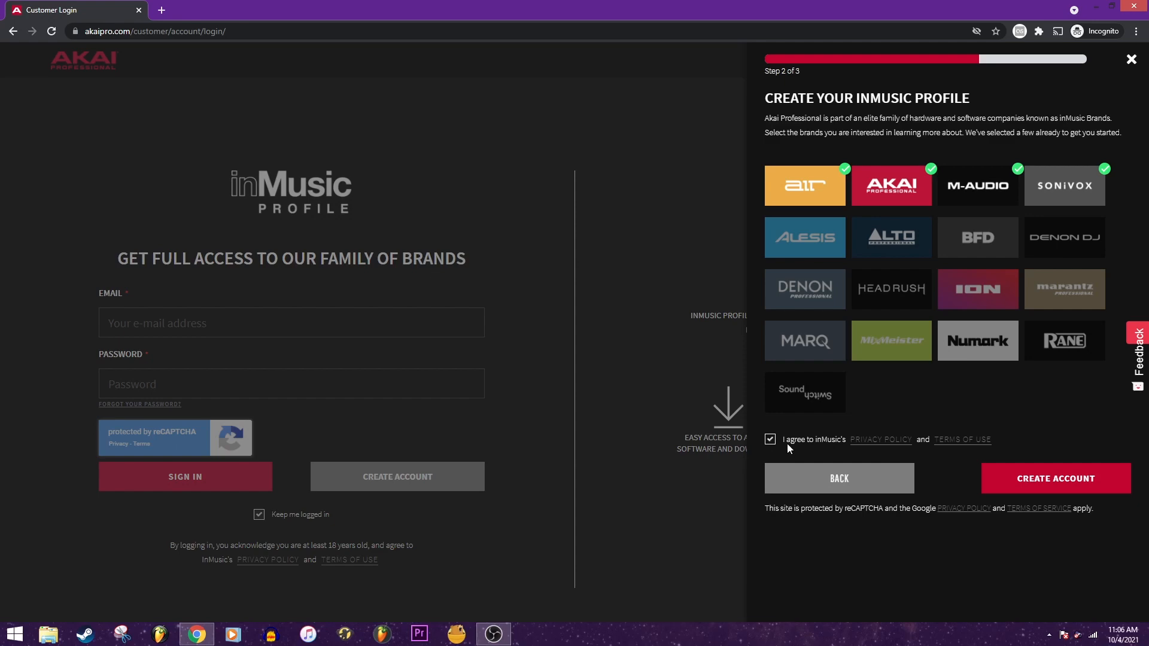
Create the inMusic account with the selected brands and confirm it through the Akai Professional confirmation e-mail in Gmail.
click(1022, 483)
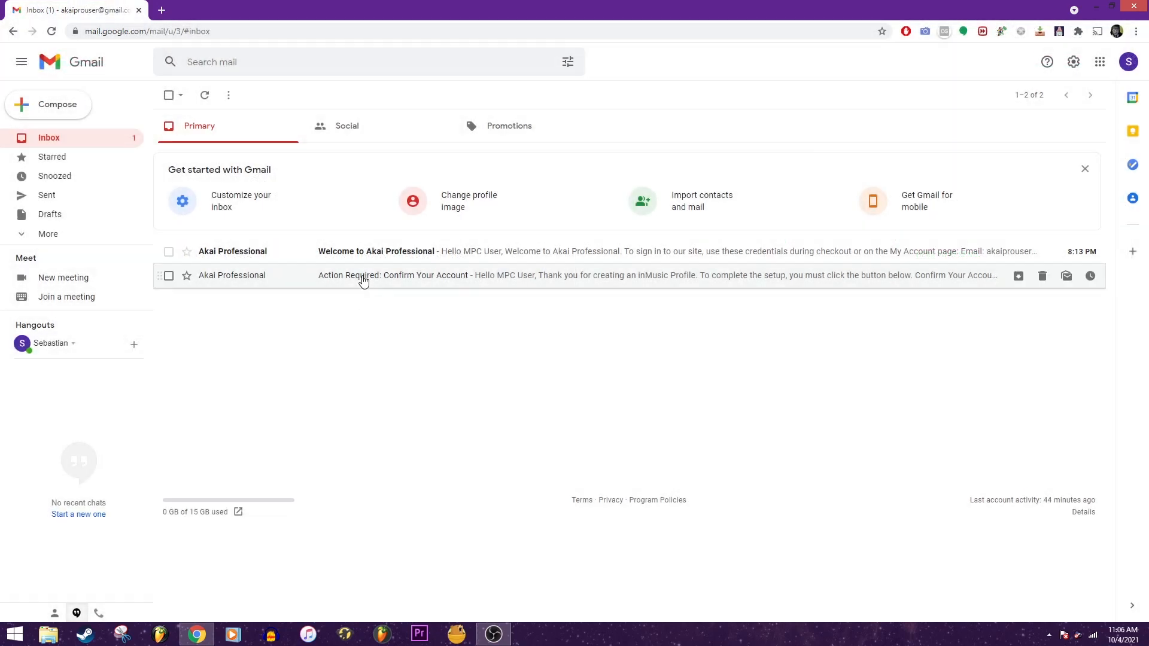
click(363, 280)
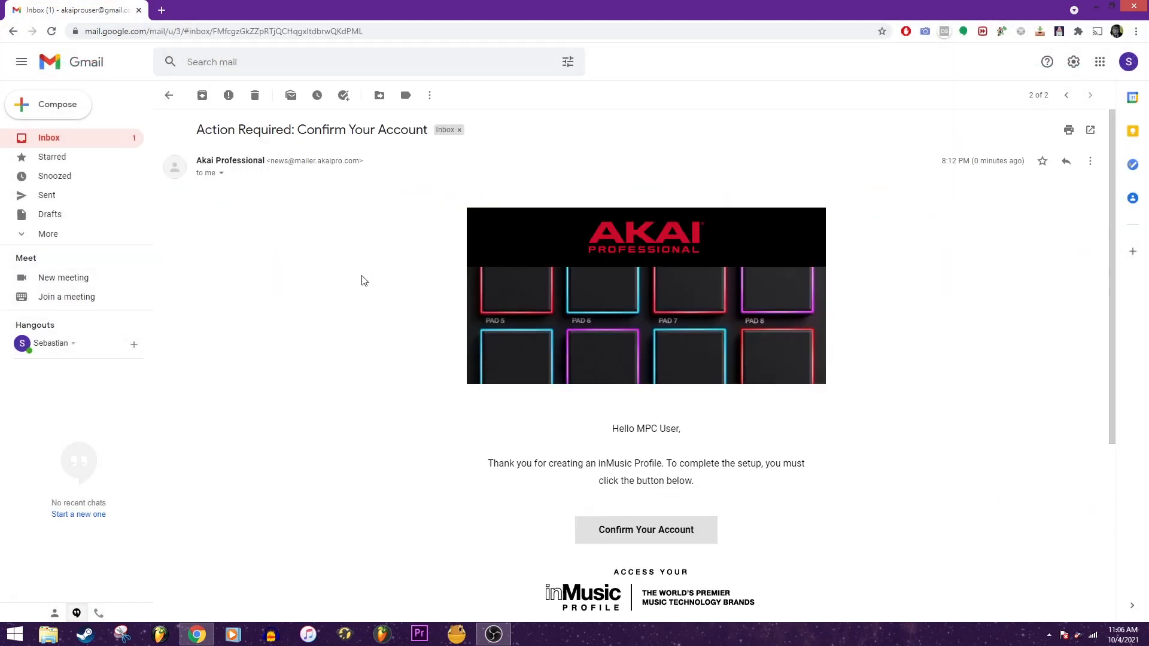
click(661, 539)
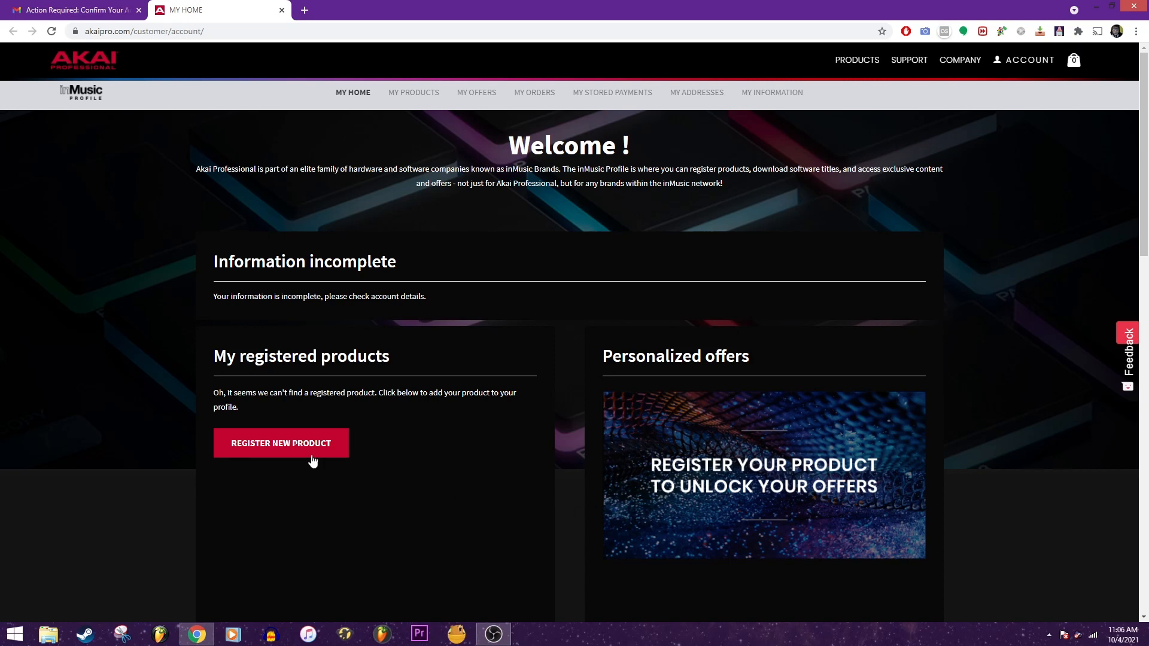
Register a new product by its serial number, with purchase date 07/26/2021 and purchase location Guitar Center.
click(281, 444)
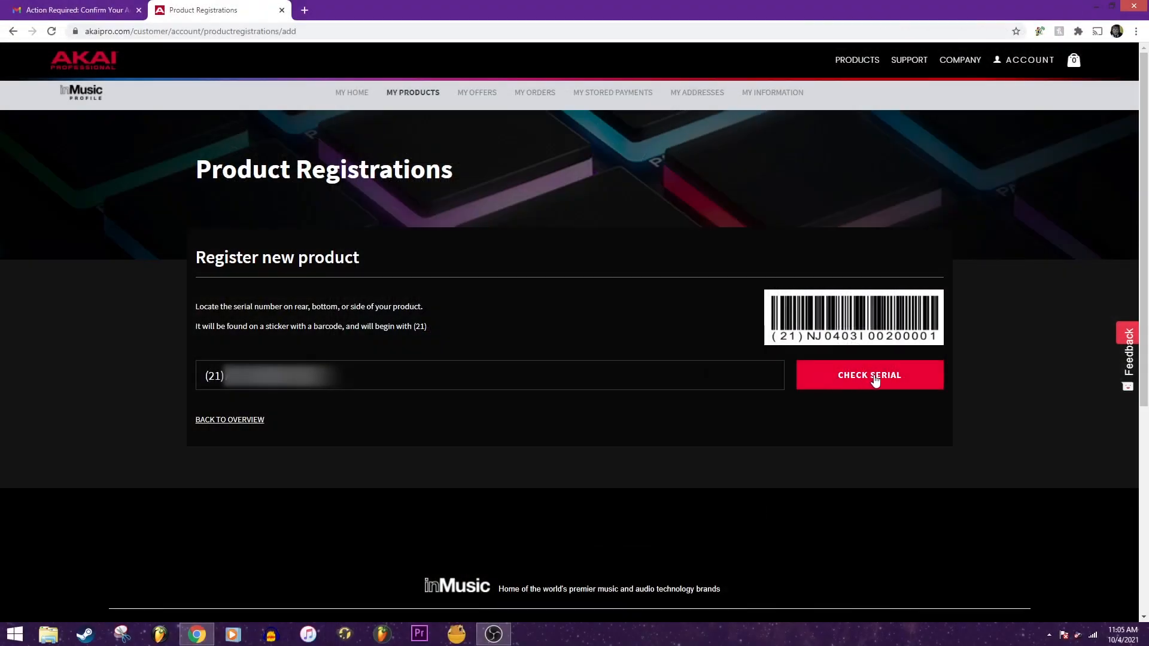
click(873, 377)
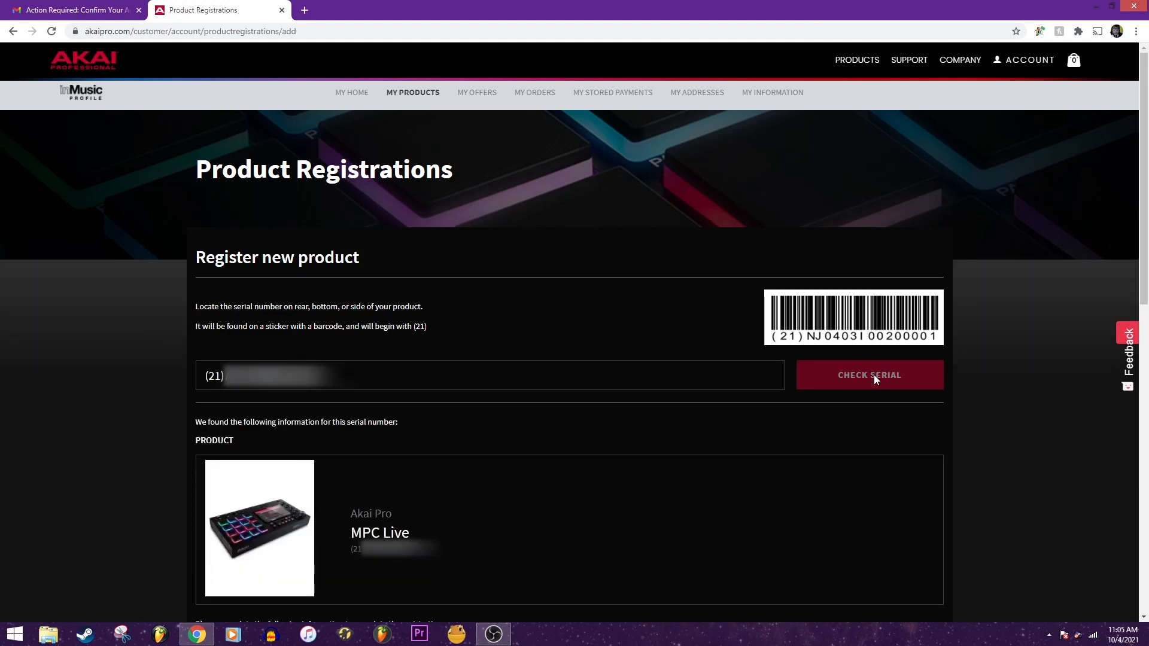
scroll(701, 399, down, 1)
scroll(701, 400, down, 5)
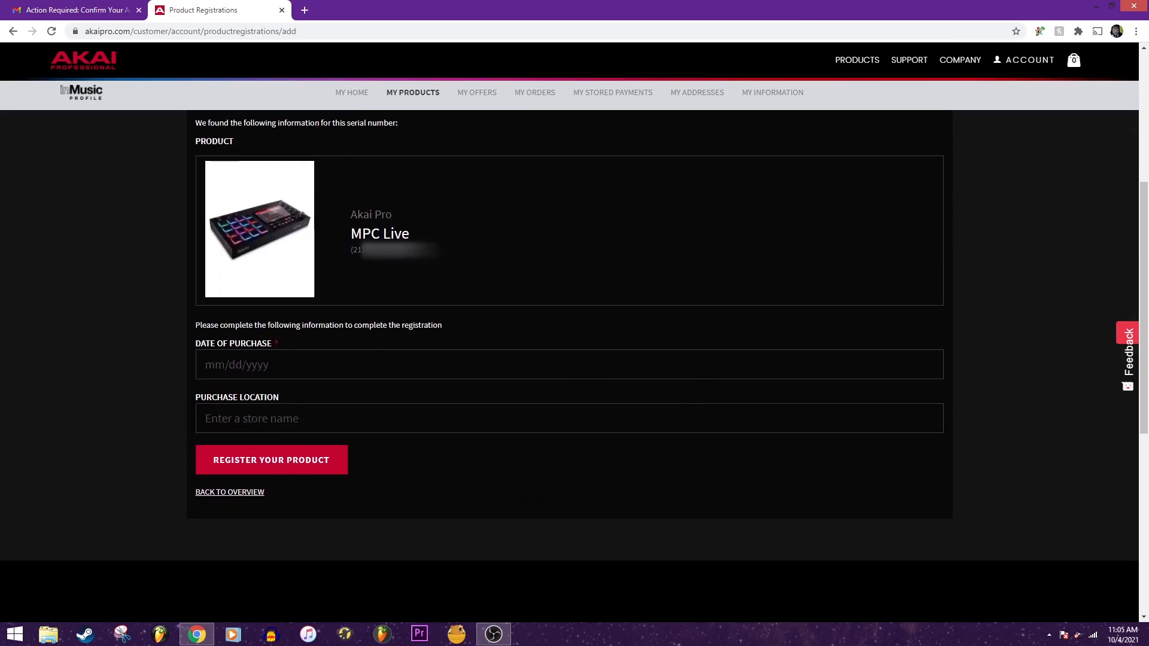
click(483, 366)
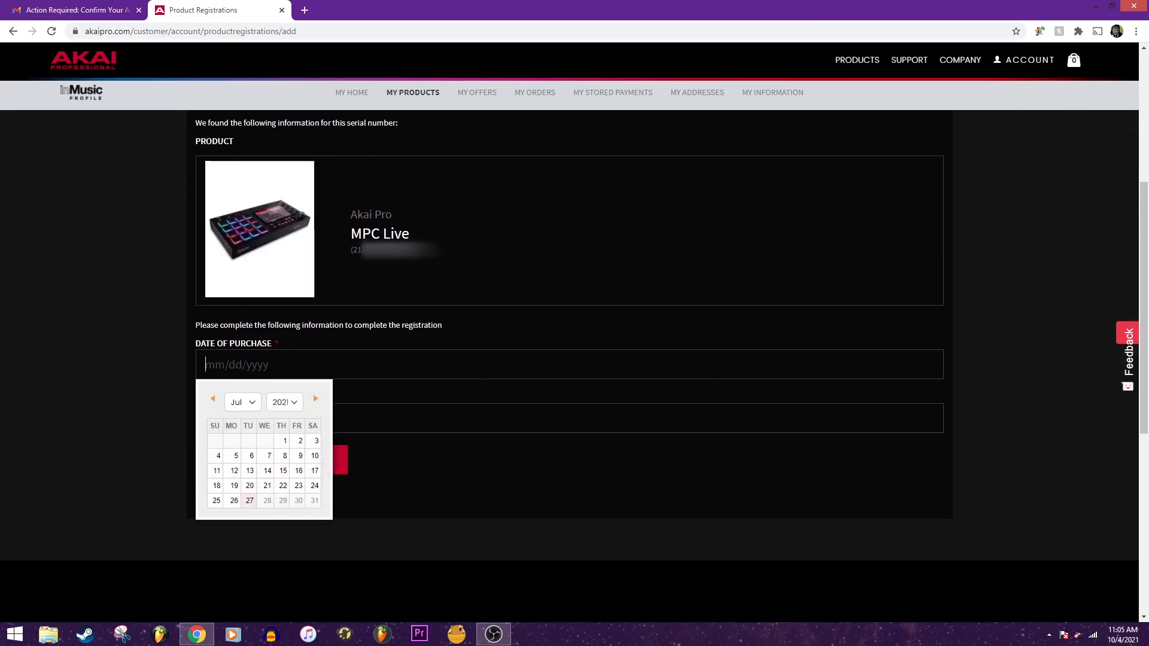
click(232, 504)
click(265, 418)
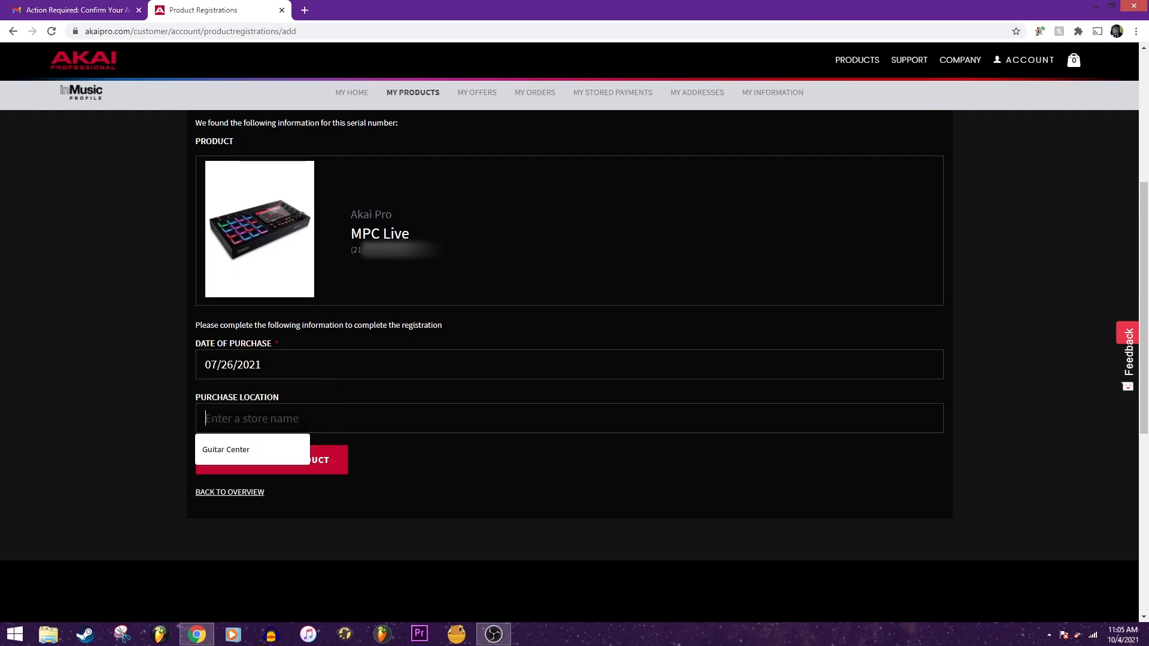
click(272, 445)
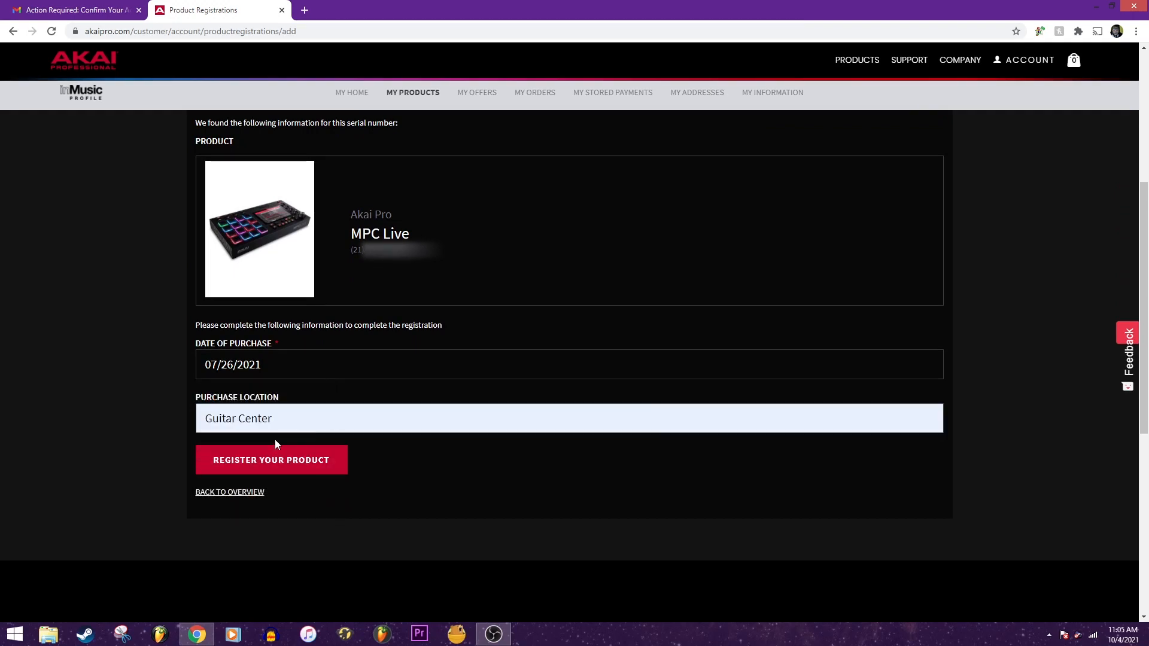
click(268, 466)
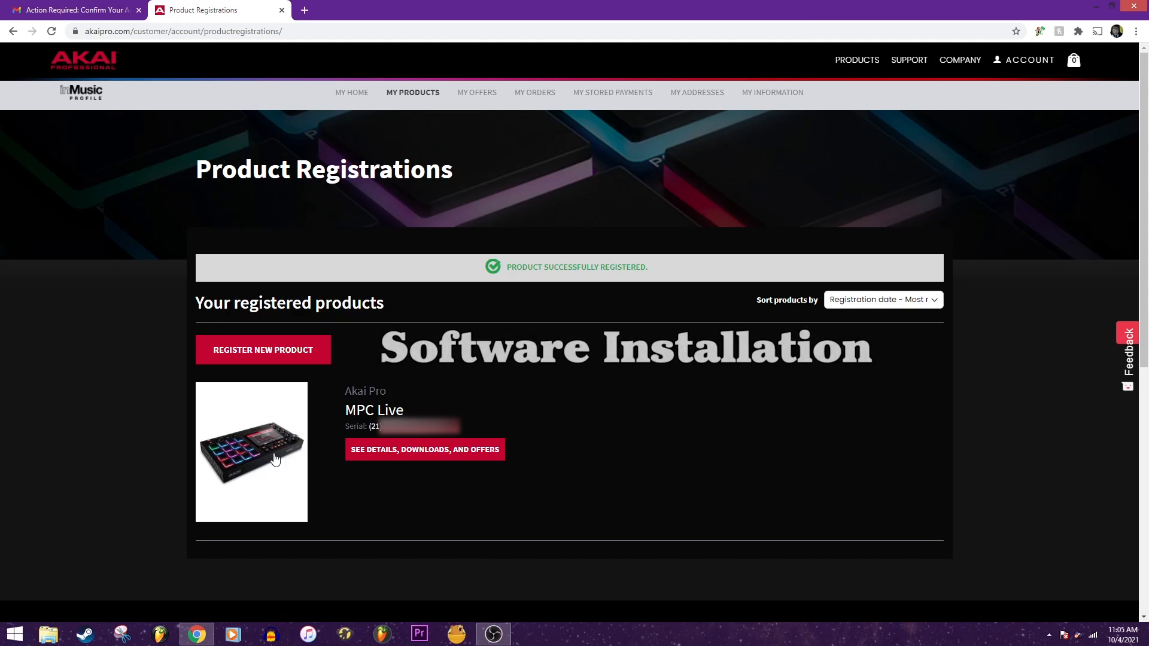
Download the Windows version of MPC 2.10 from the registered MPC Live's software downloads.
click(403, 452)
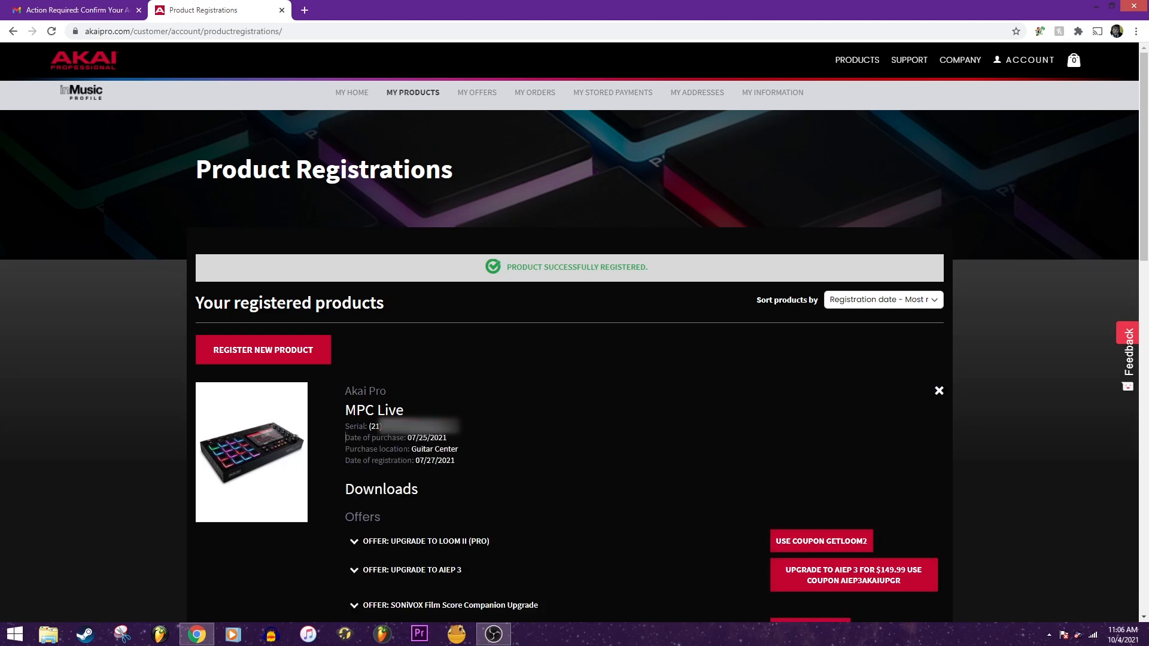
scroll(404, 454, down, 6)
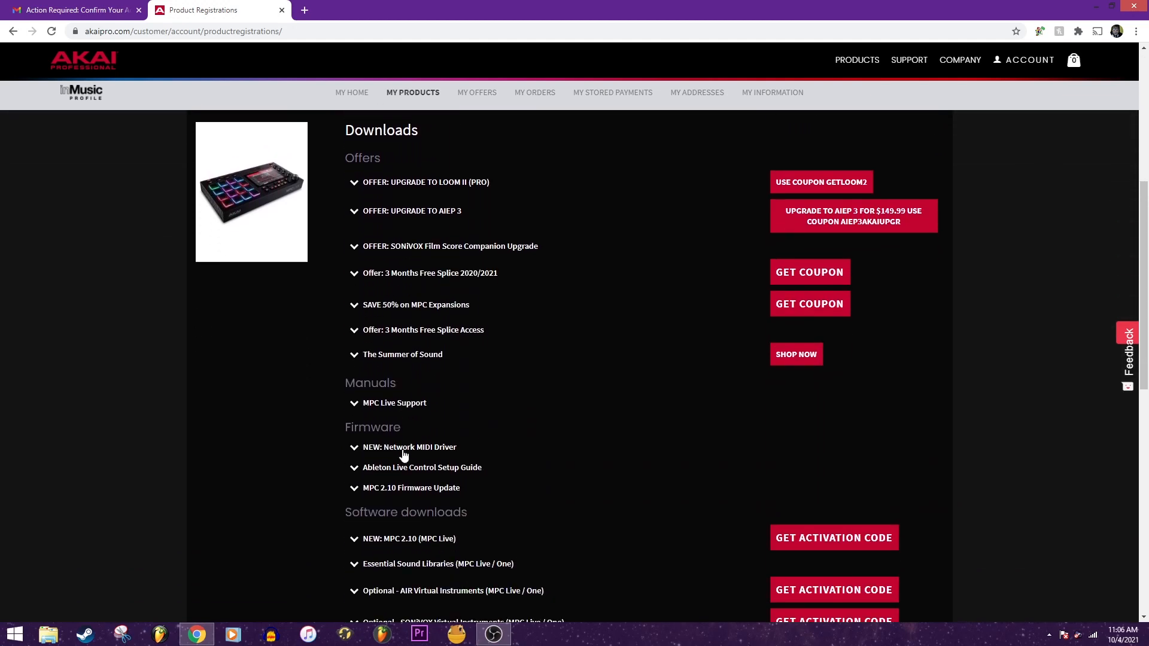
scroll(404, 455, down, 2)
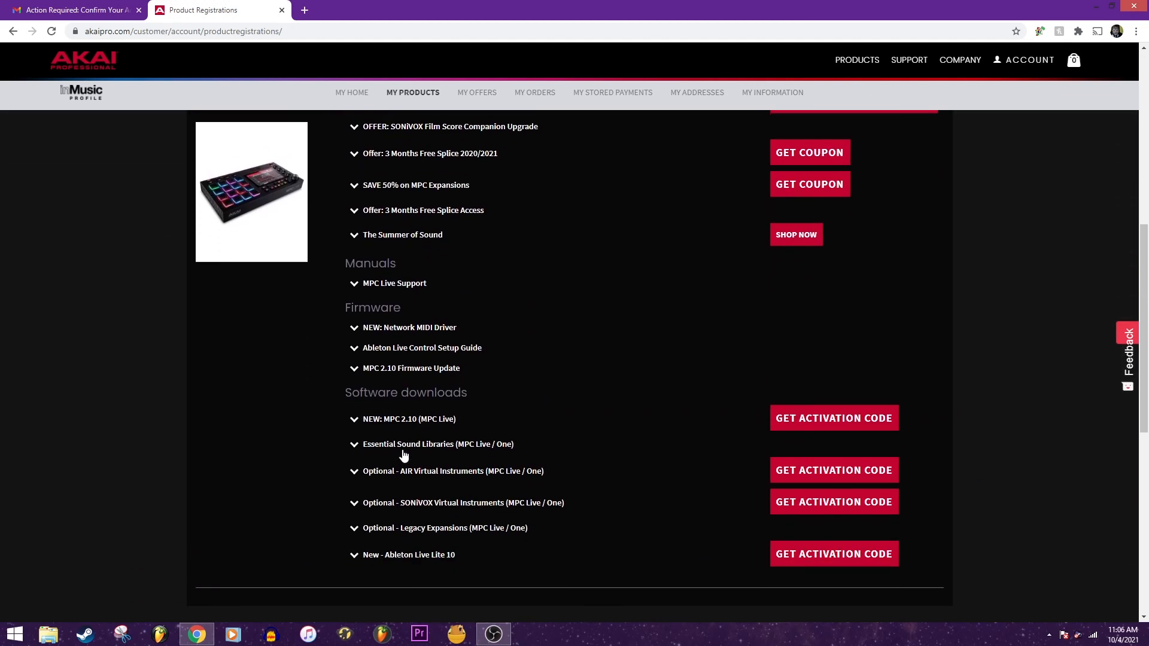
click(404, 421)
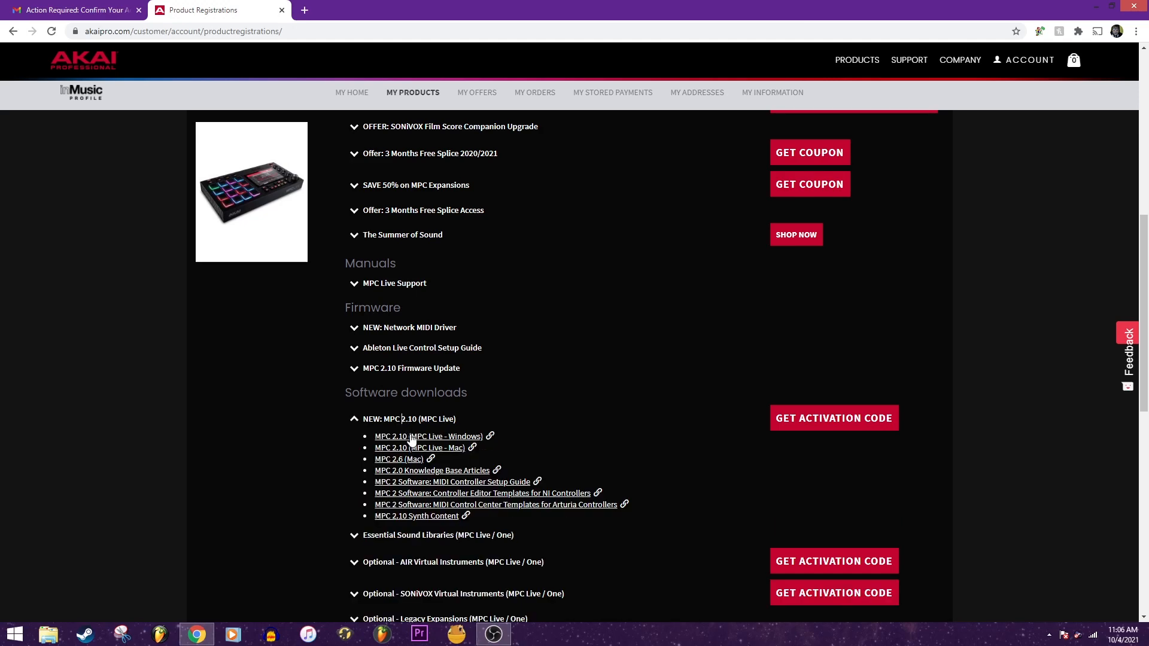
click(411, 441)
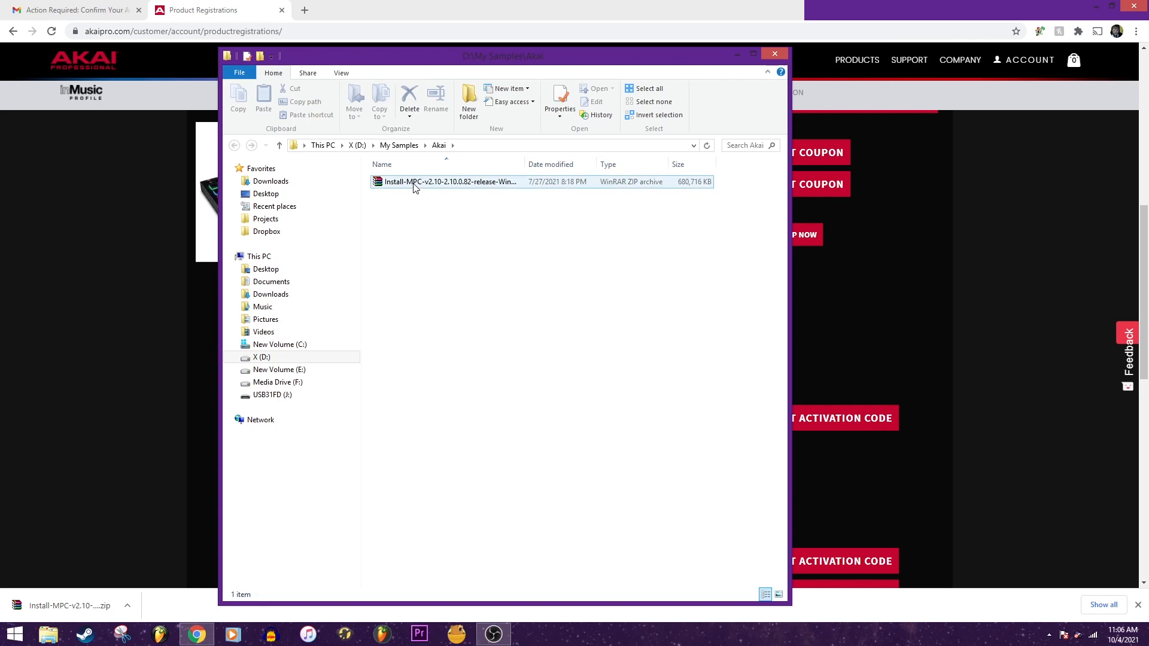
Extract the downloaded MPC v2.10 archive into its own folder and run Install MPC.exe from it.
right_click(414, 186)
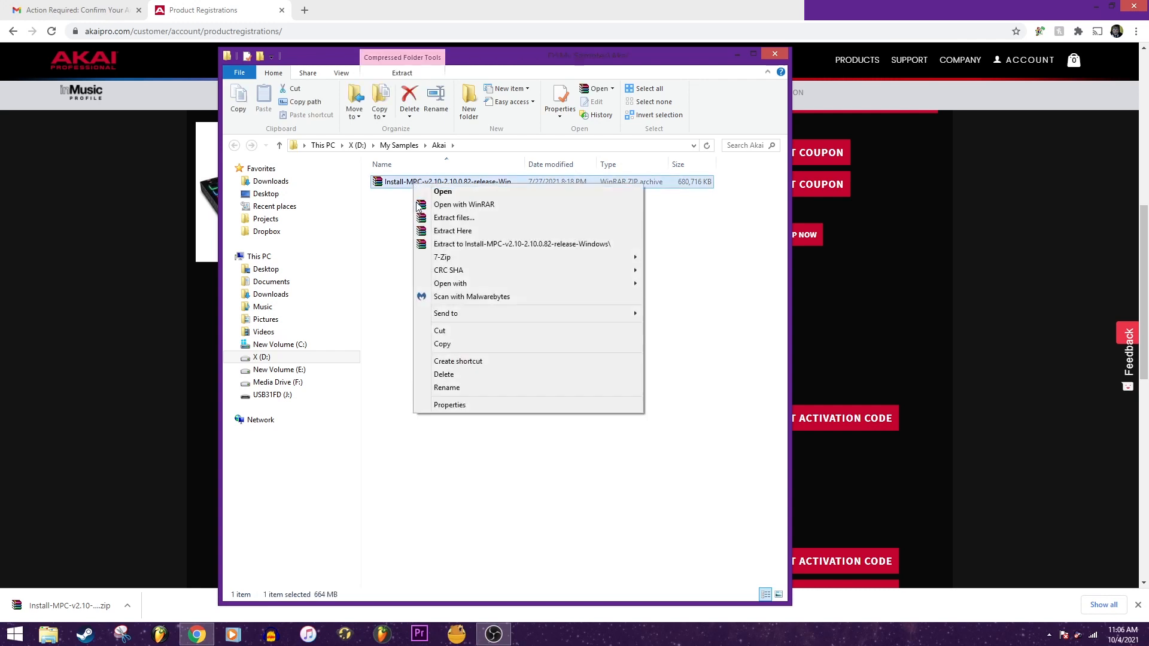
click(435, 244)
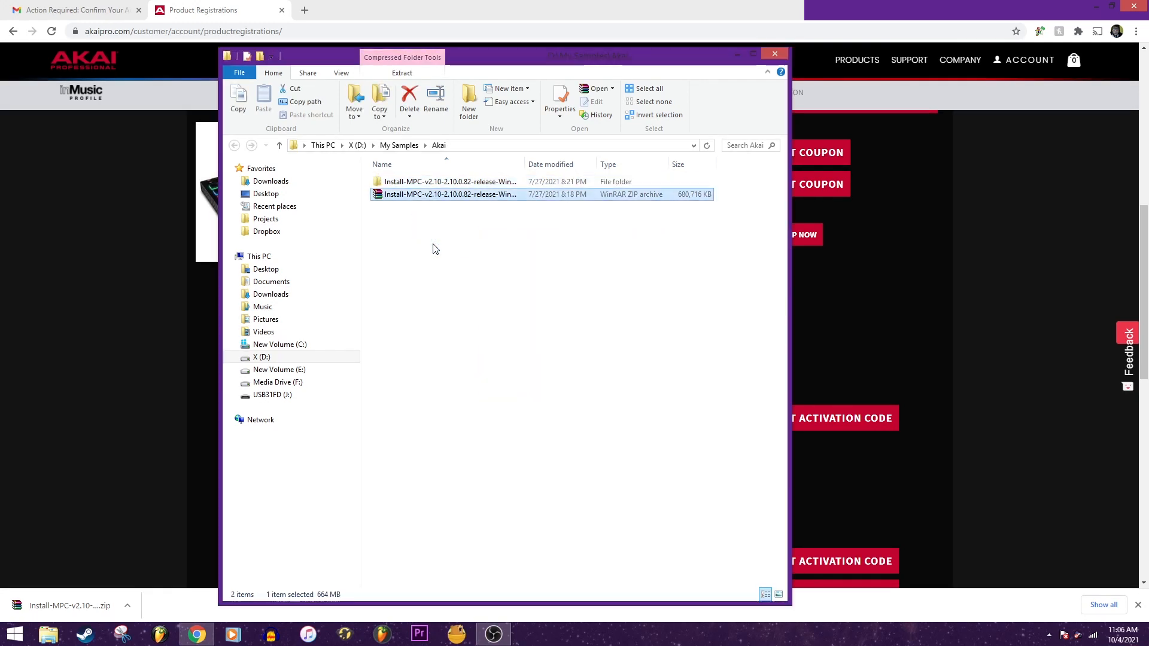
double_click(407, 182)
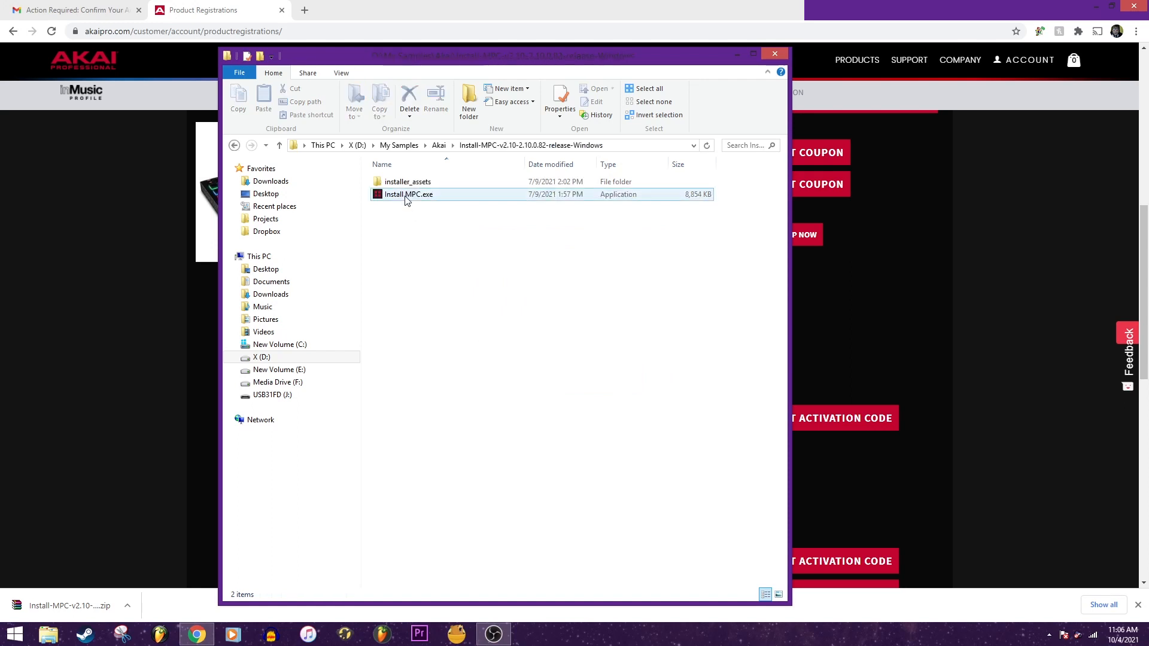
double_click(405, 196)
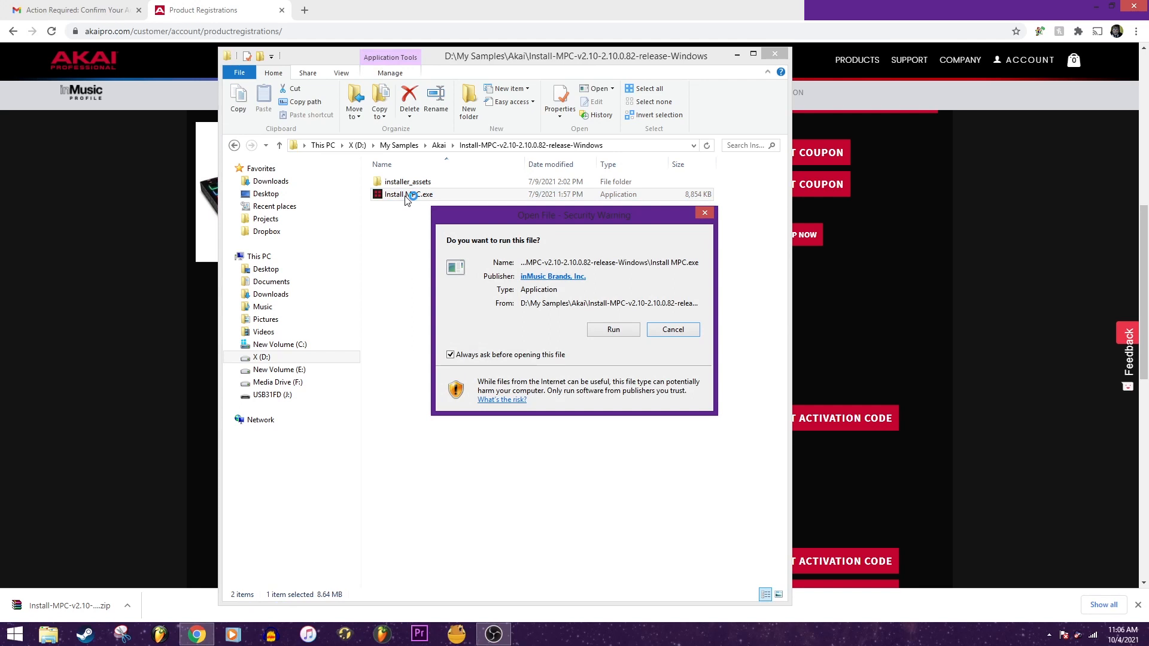
click(616, 331)
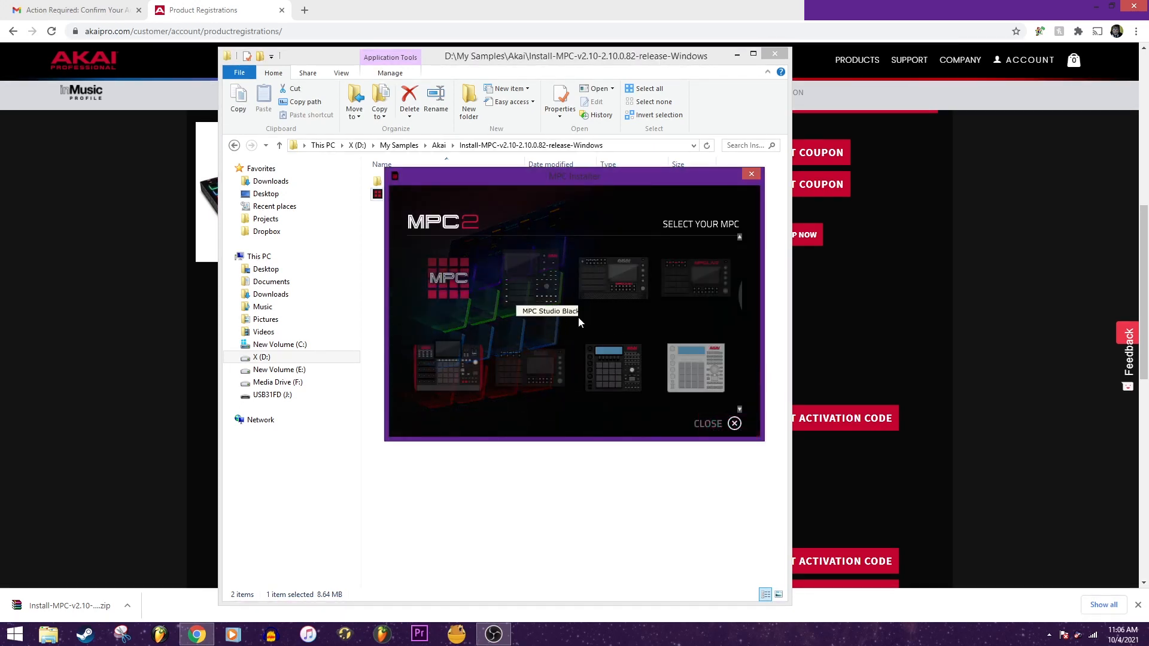
Install the MPC software for MPC Live as a full installation with the default VST folder, a desktop shortcut and the PACE device software.
click(689, 285)
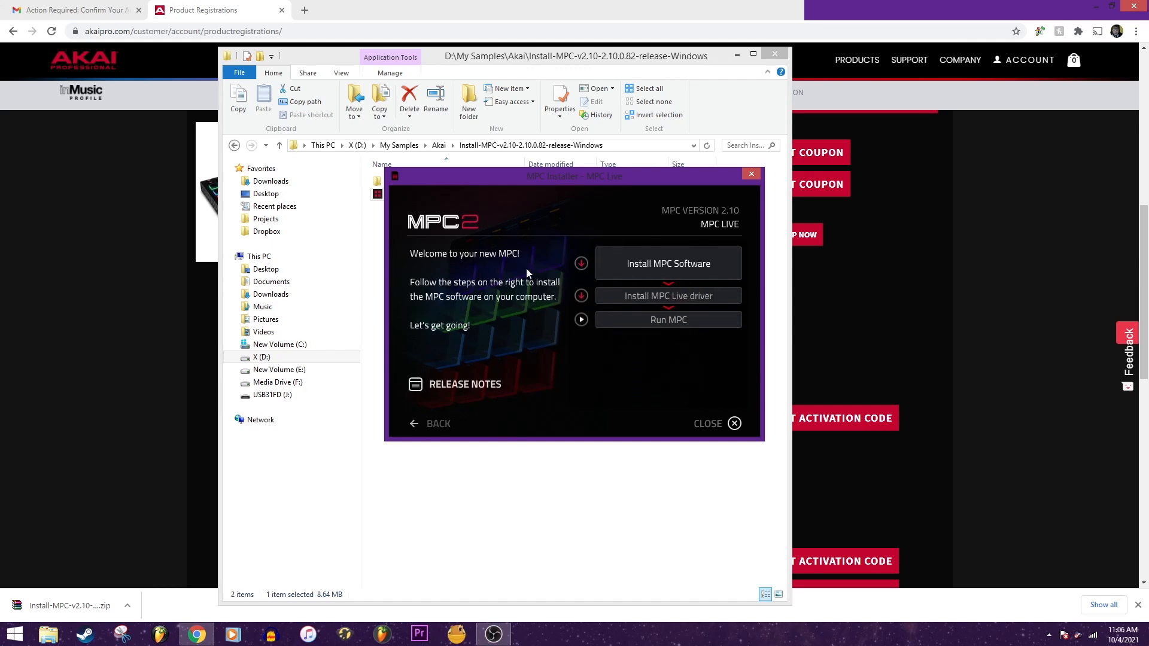
click(667, 261)
click(638, 413)
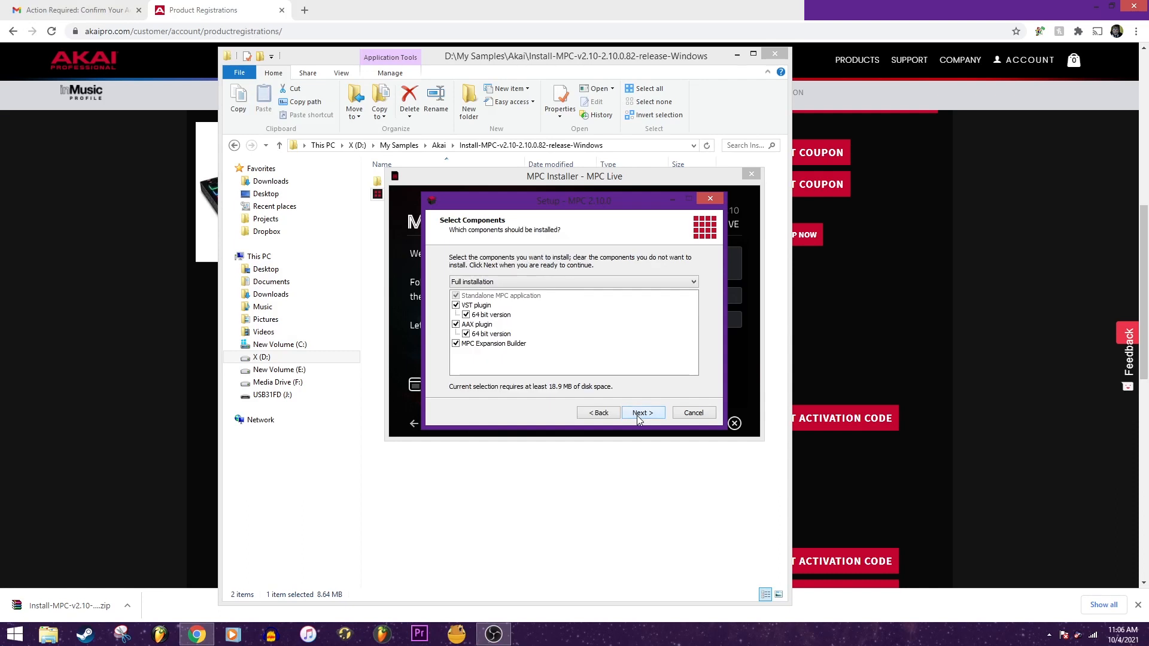
click(637, 415)
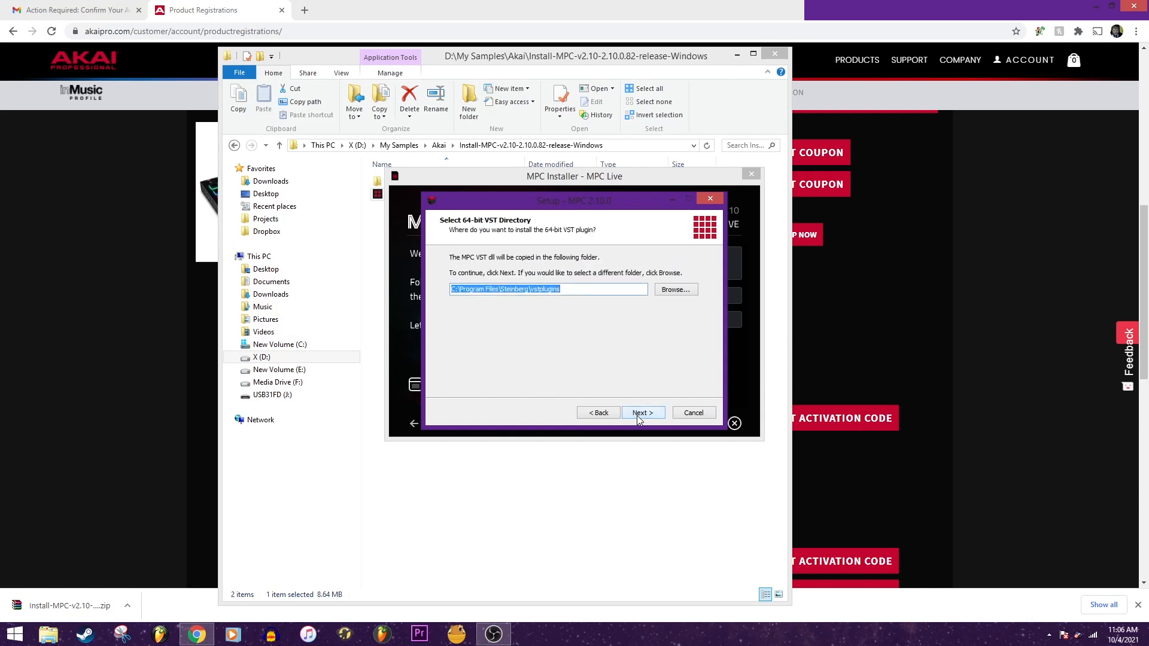
click(637, 413)
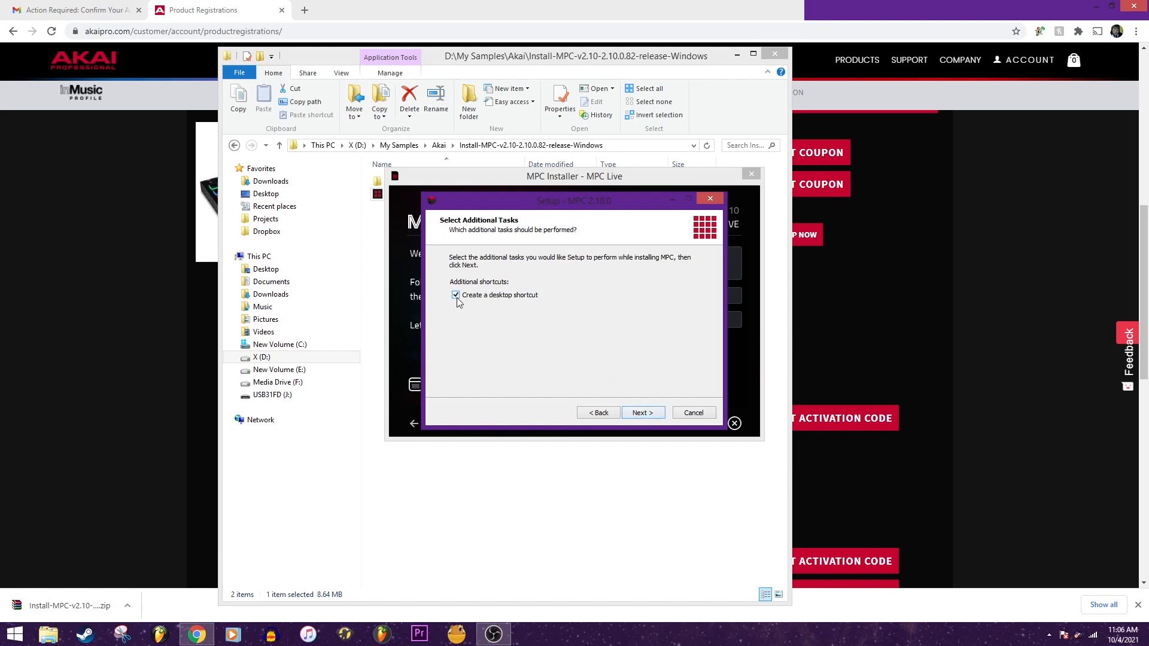
click(649, 416)
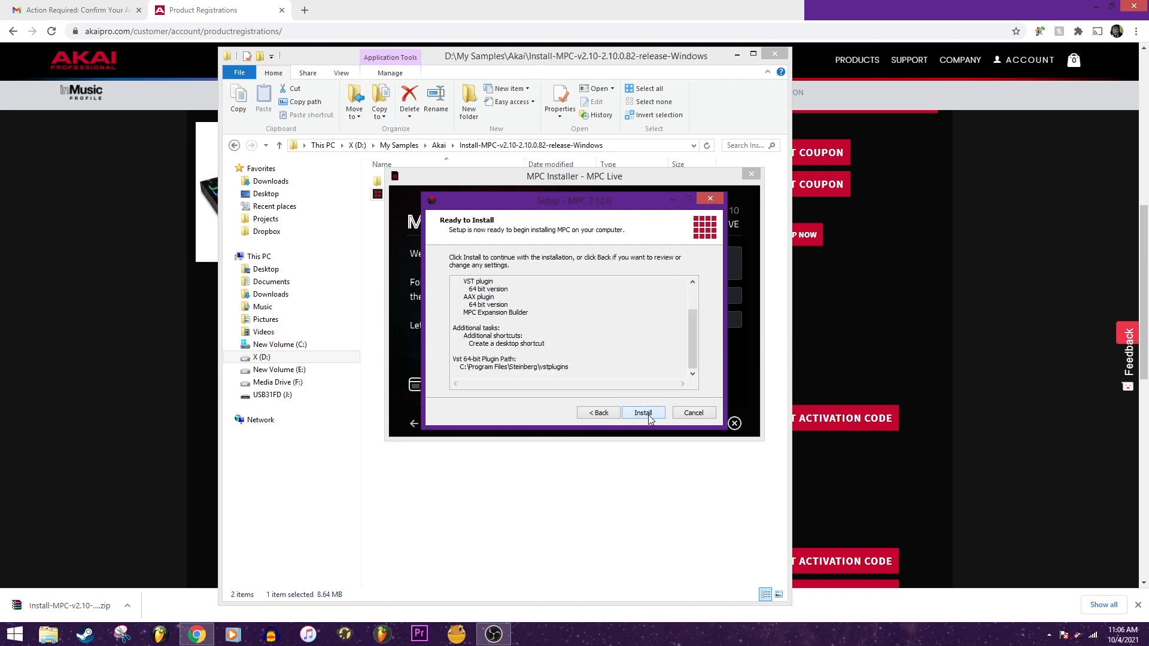
click(643, 413)
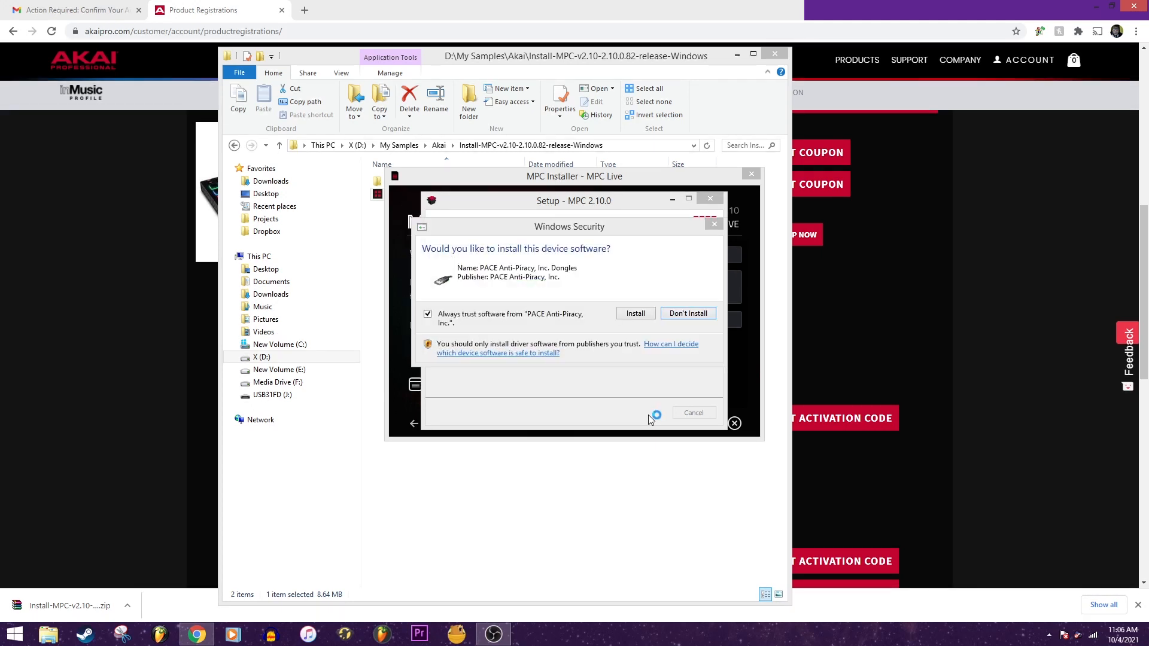
click(631, 317)
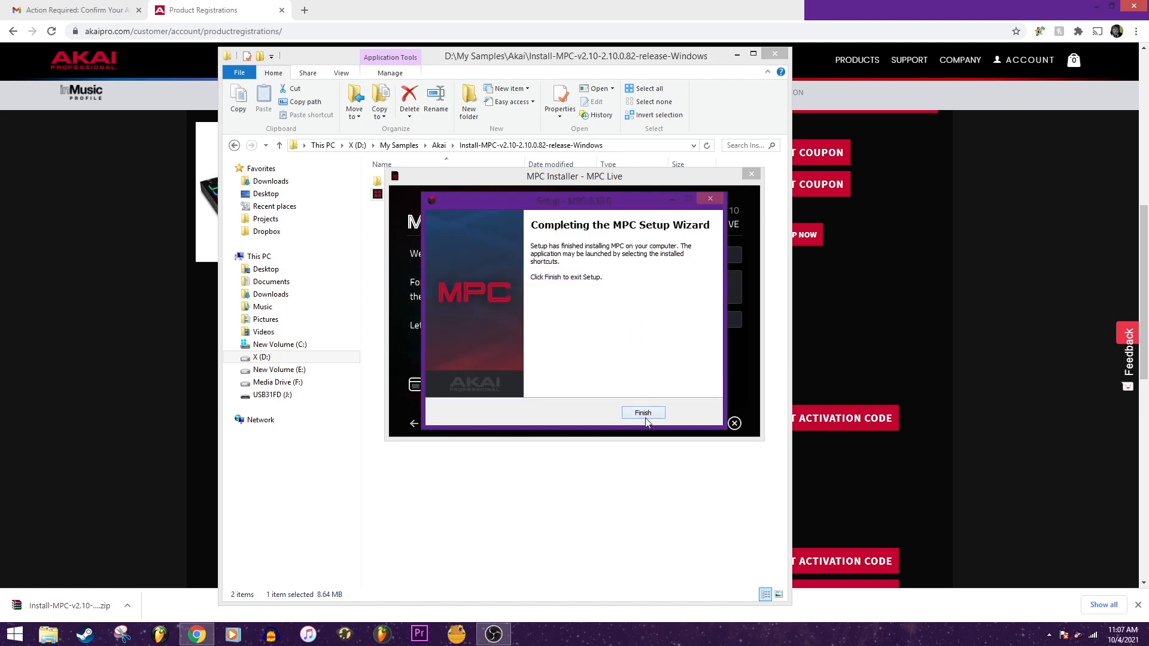
click(643, 413)
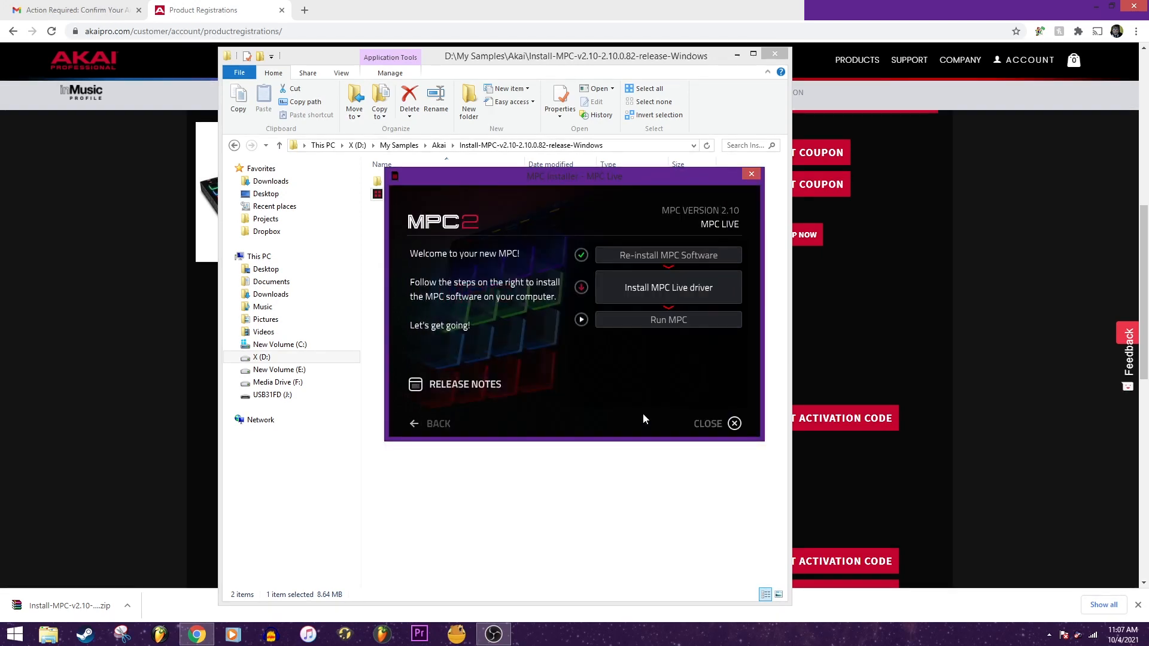
Install the MPC Live driver, accepting the restart notice and the licence agreement.
click(663, 292)
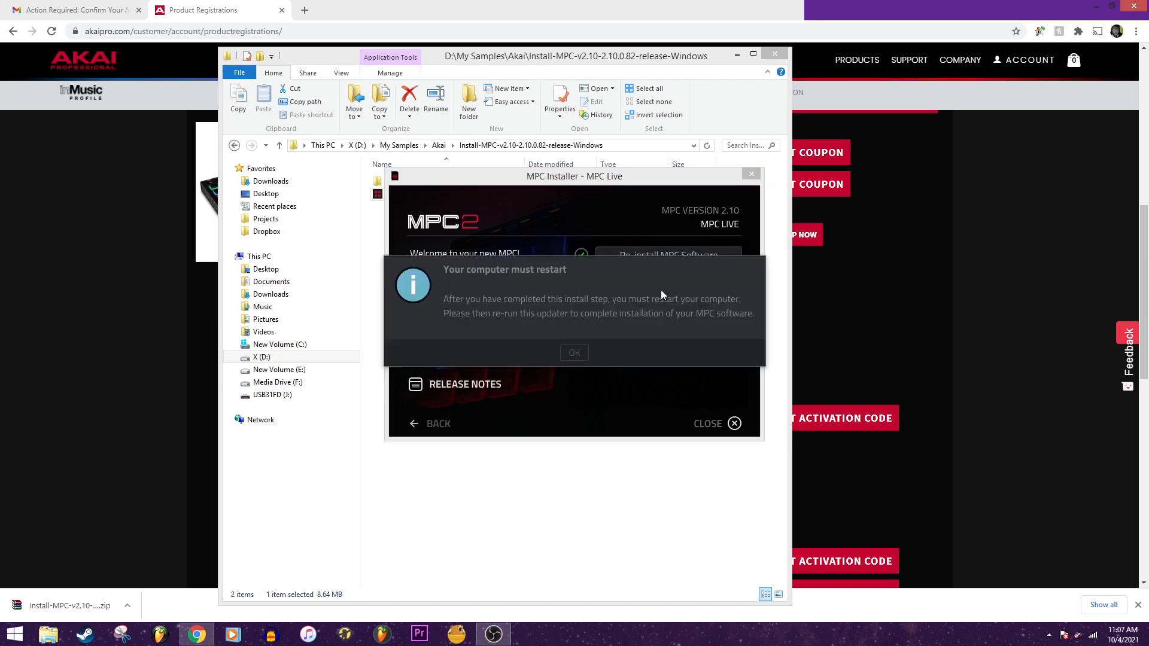
click(576, 351)
click(638, 410)
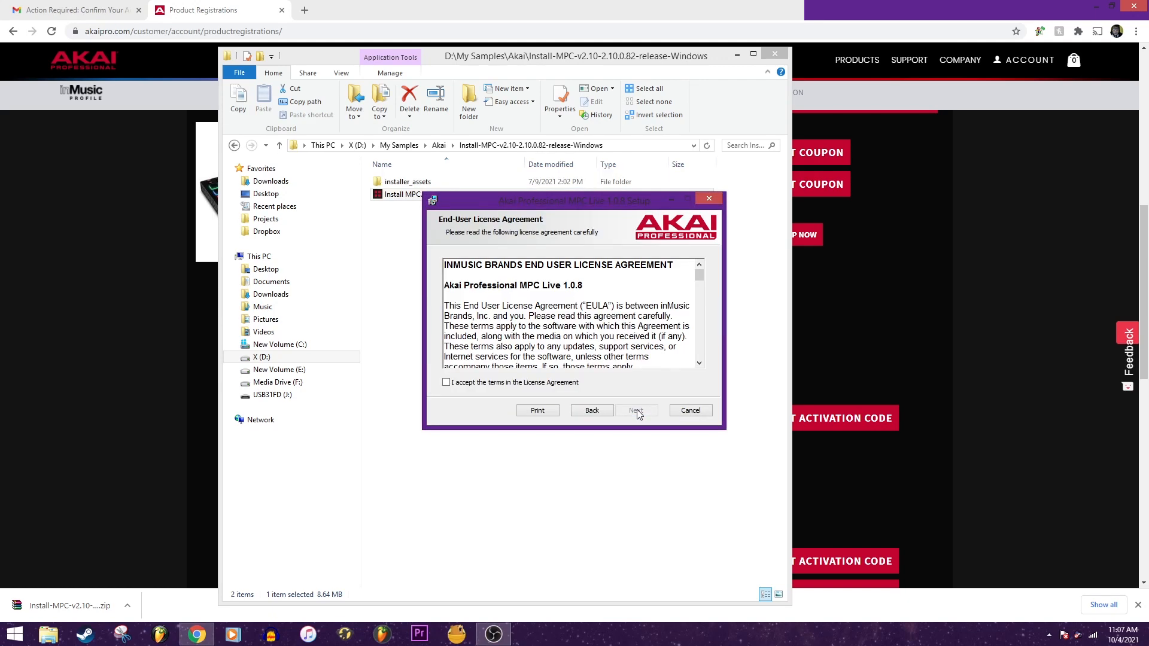
click(576, 382)
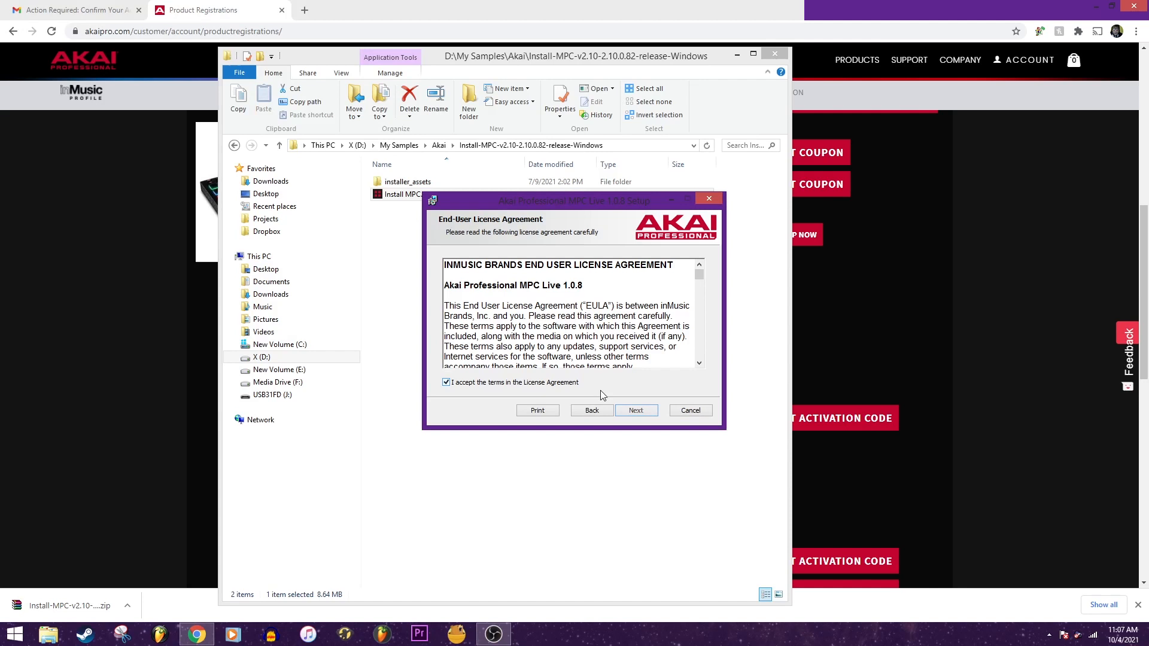
click(638, 410)
click(636, 410)
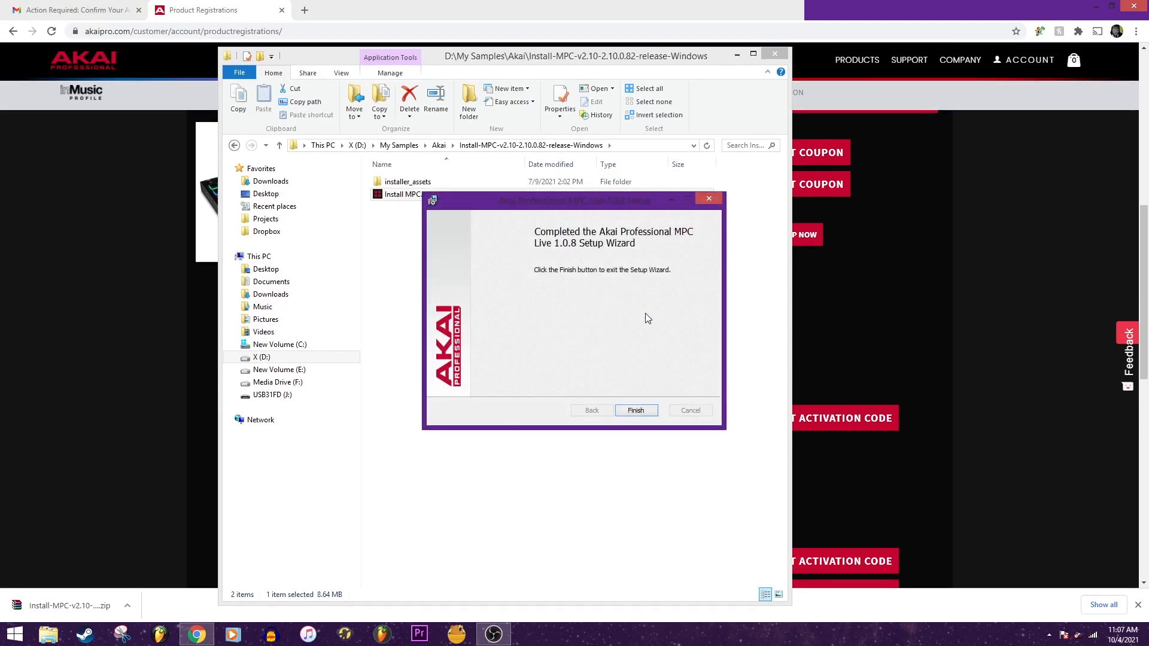
click(635, 410)
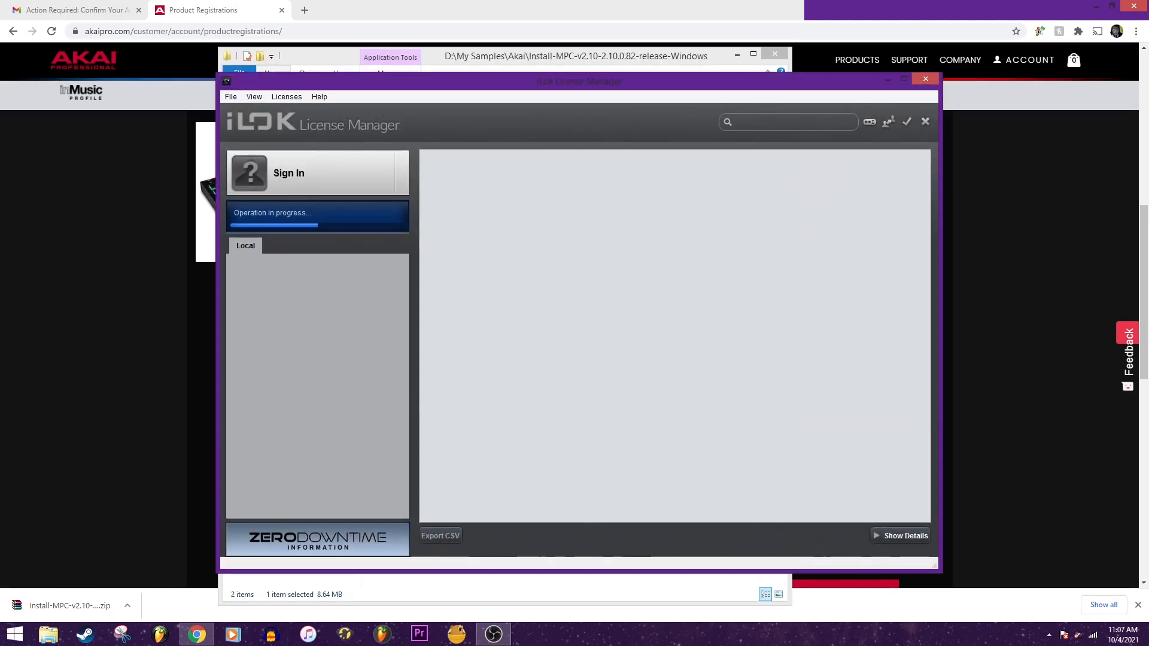
Create a new iLok account from the License Manager sign-in, completing the registration form and agreeing to the Terms of Use.
click(272, 175)
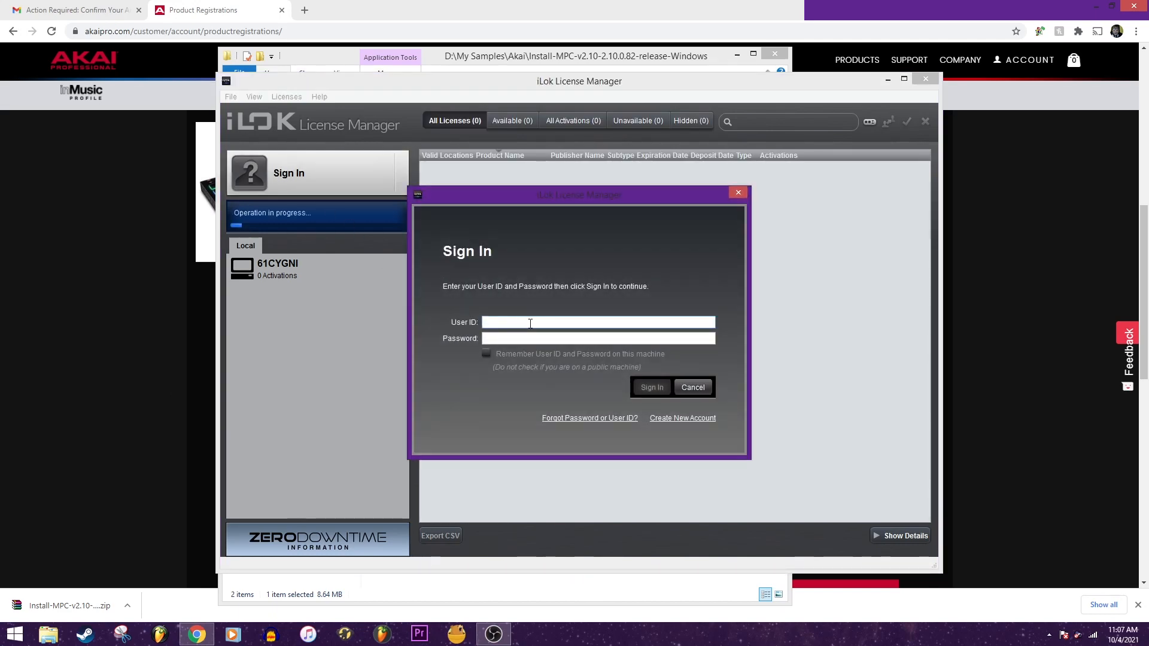
click(672, 419)
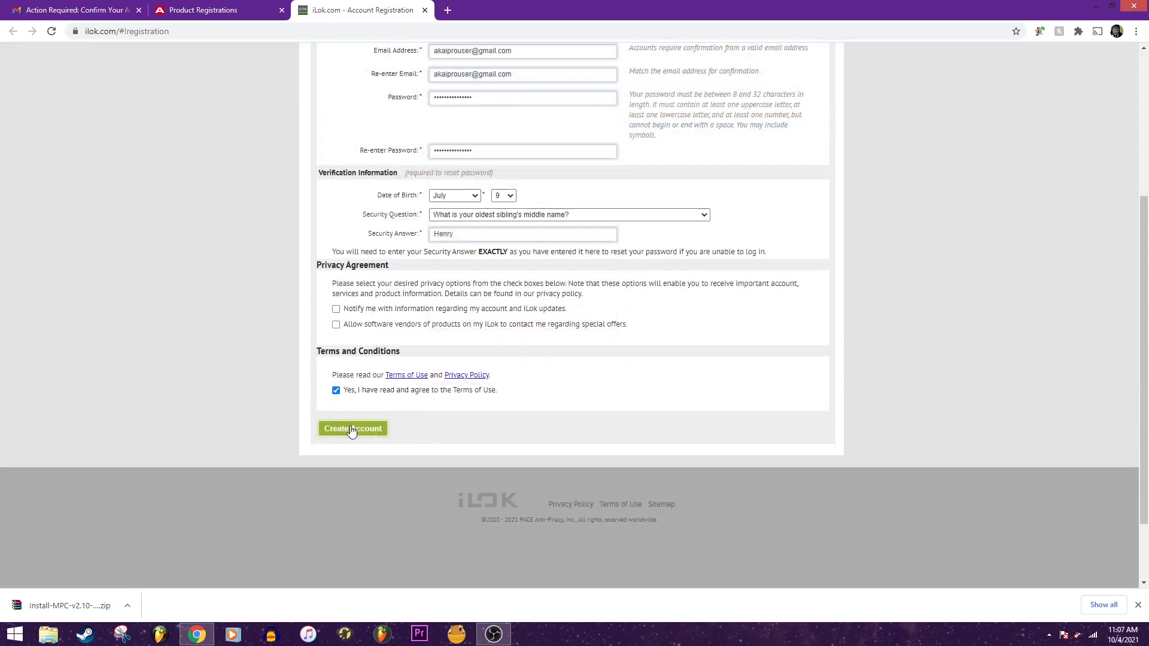
click(352, 430)
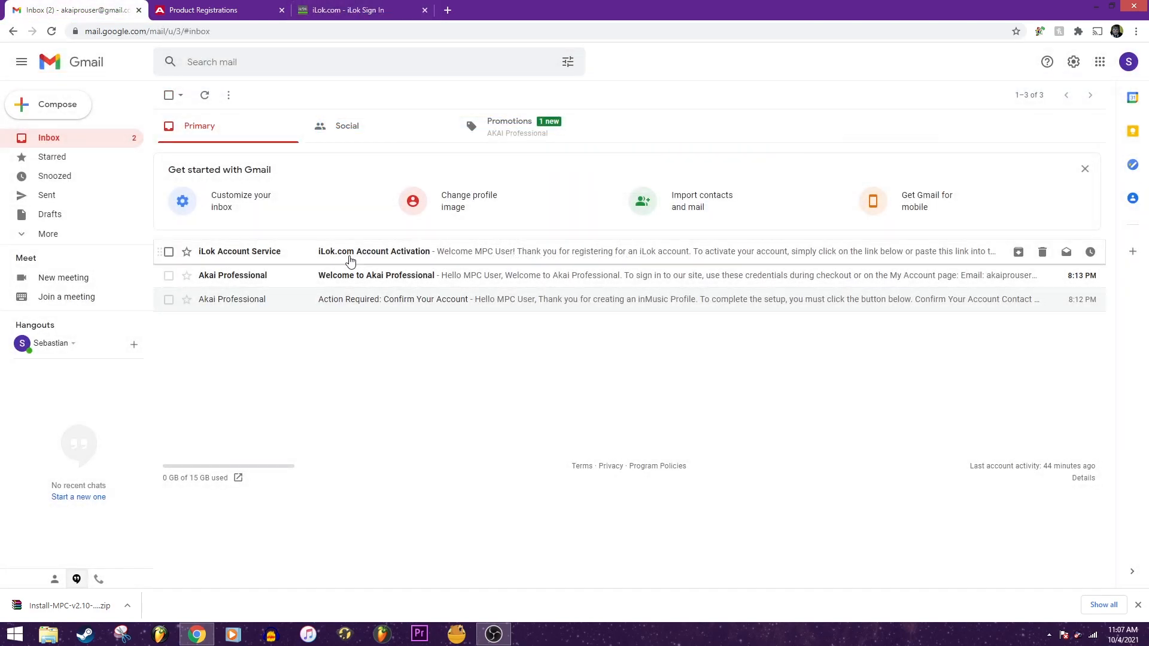
Activate the iLok account through its activation e-mail, signing in to the website and iLok License Manager with the account's user ID and password.
click(351, 257)
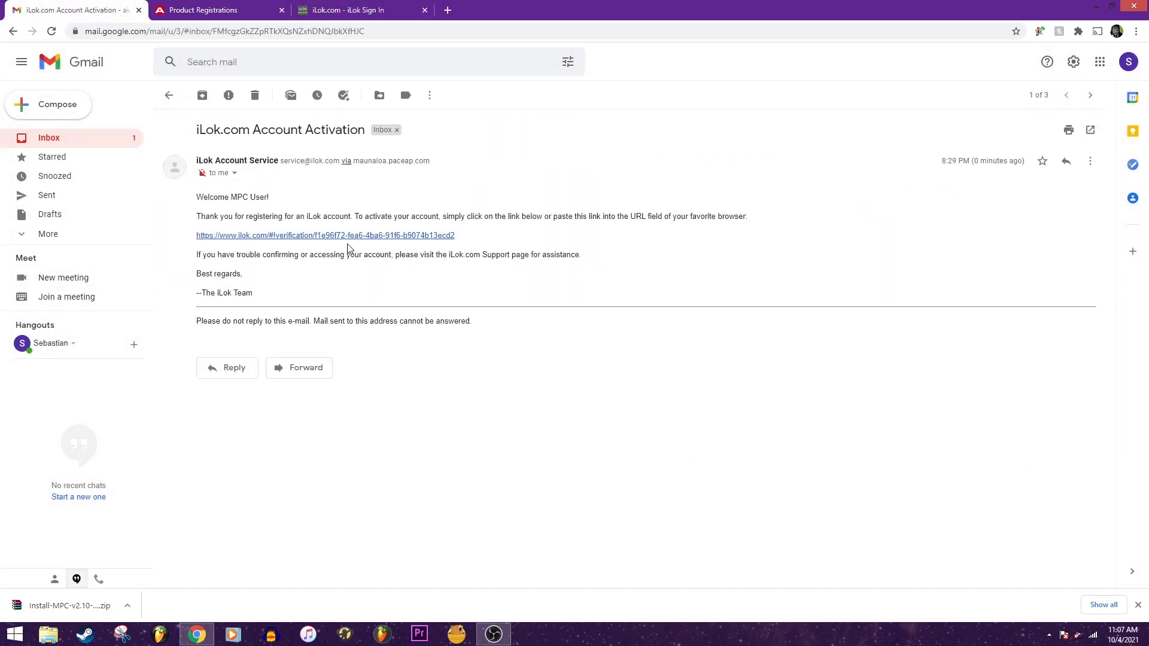
click(346, 236)
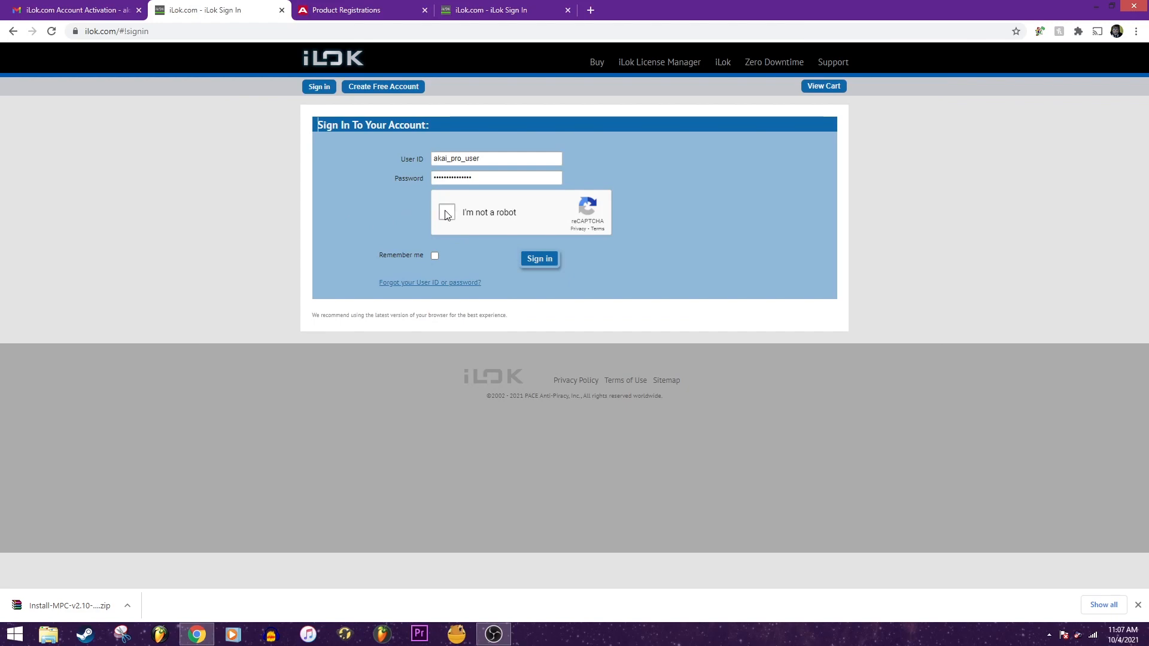
click(447, 212)
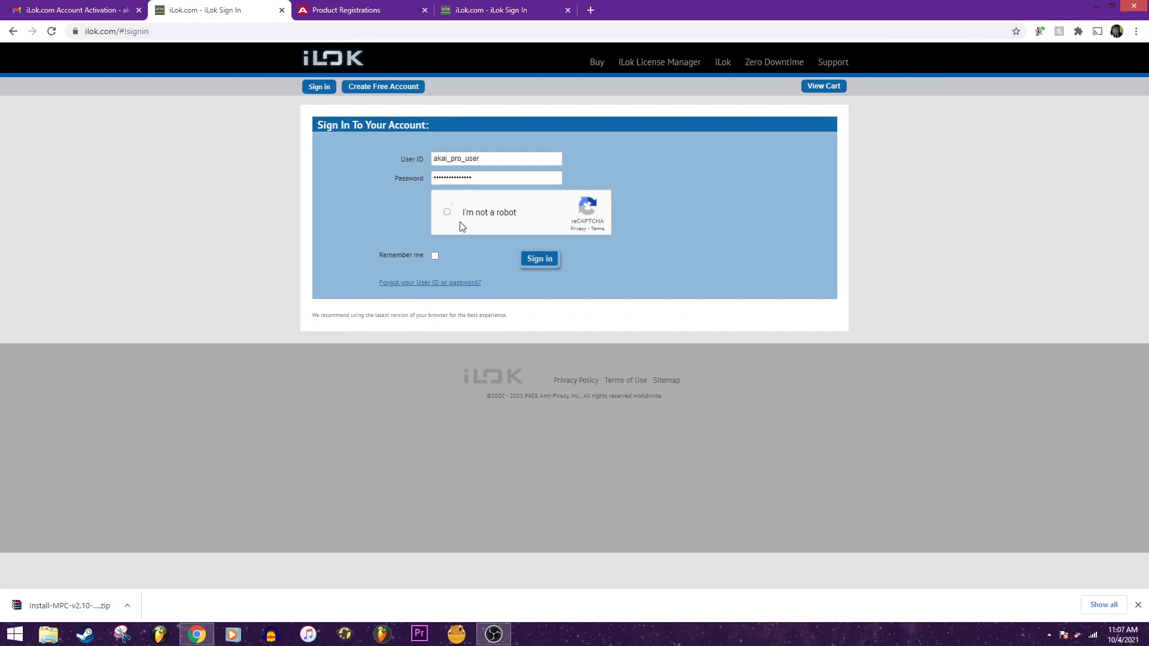
click(529, 258)
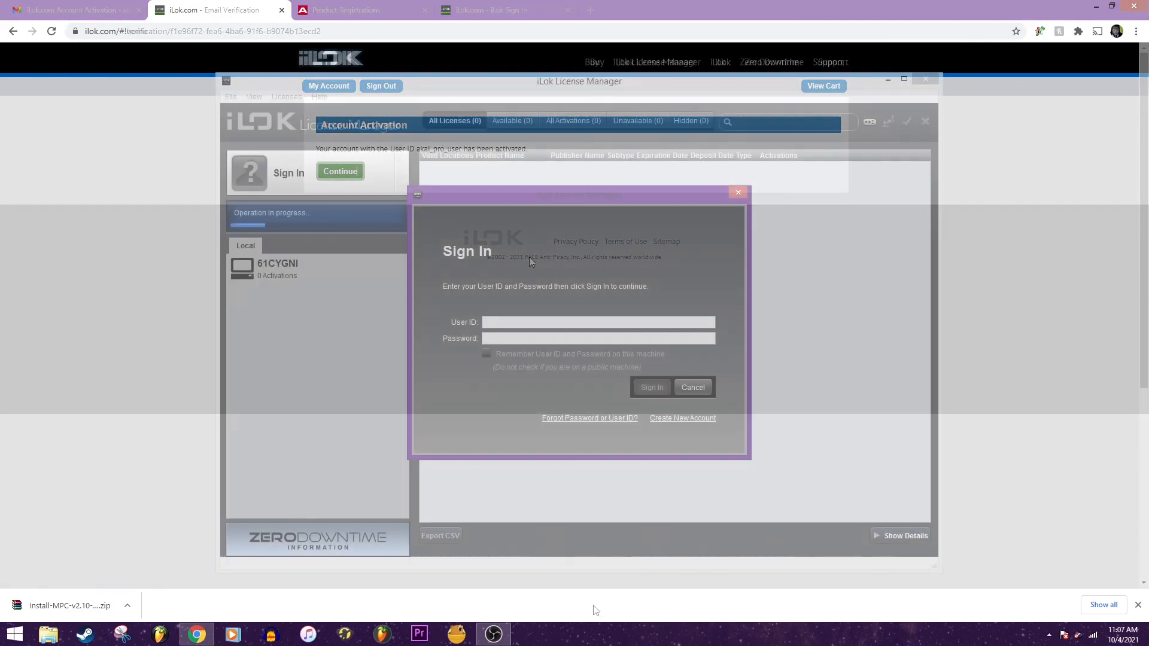
text(akai_)
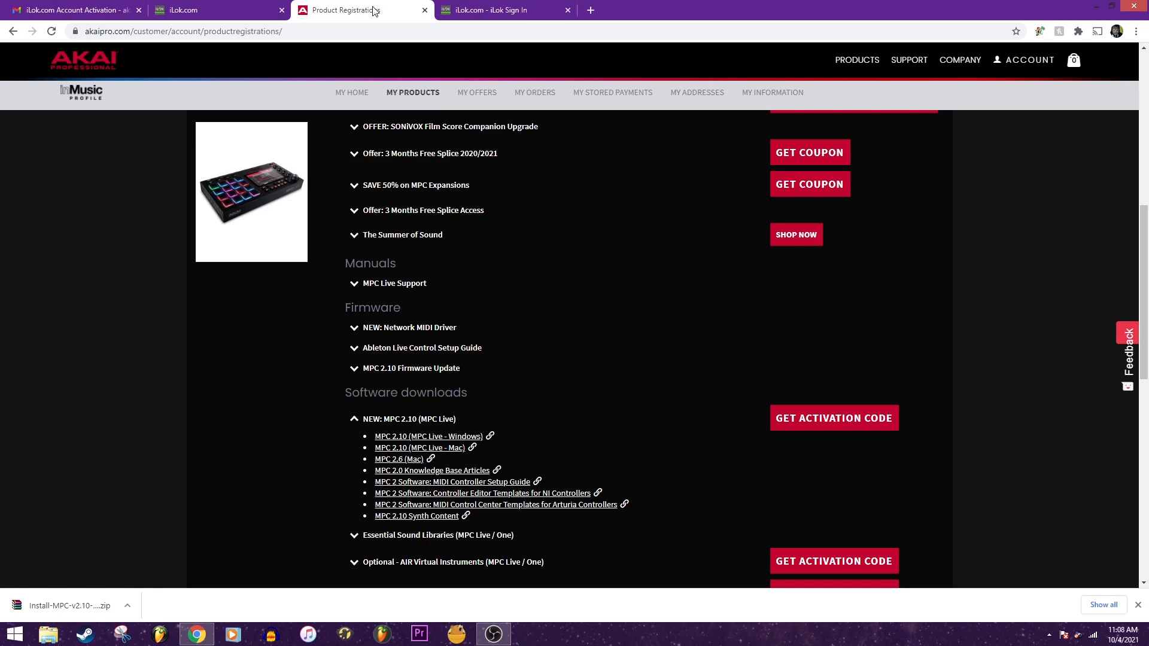
Get the MPC 2.10 (MPC Live) activation code from the product registration page and redeem it to the iLok account in iLok License Manager.
click(810, 420)
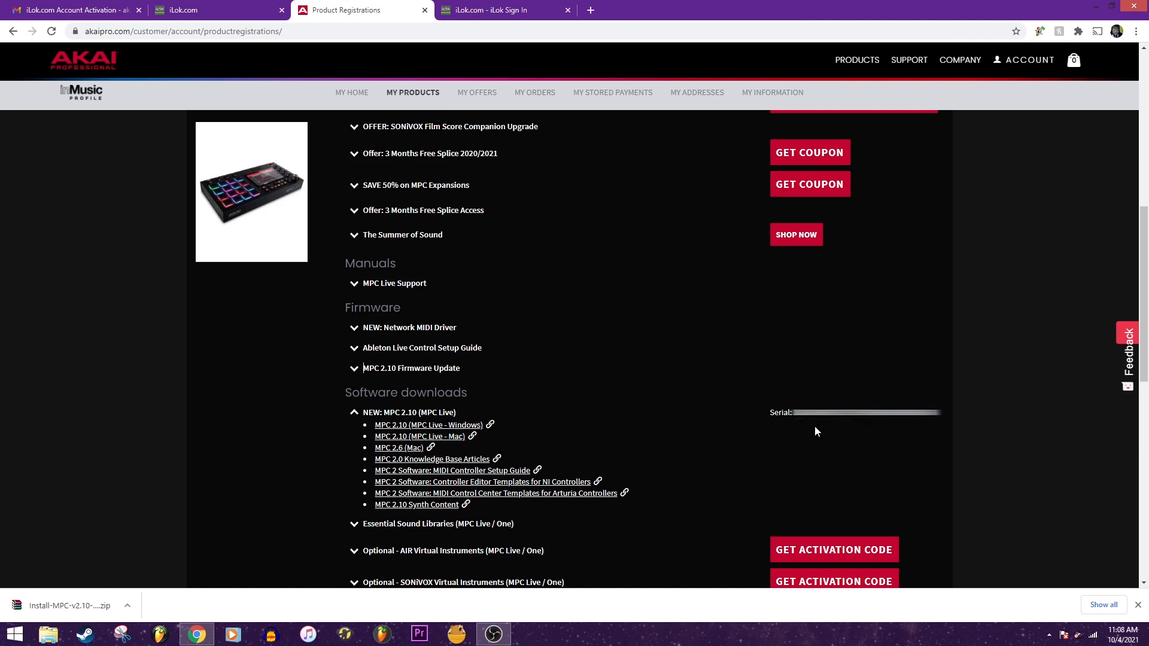
drag(795, 420, 936, 423)
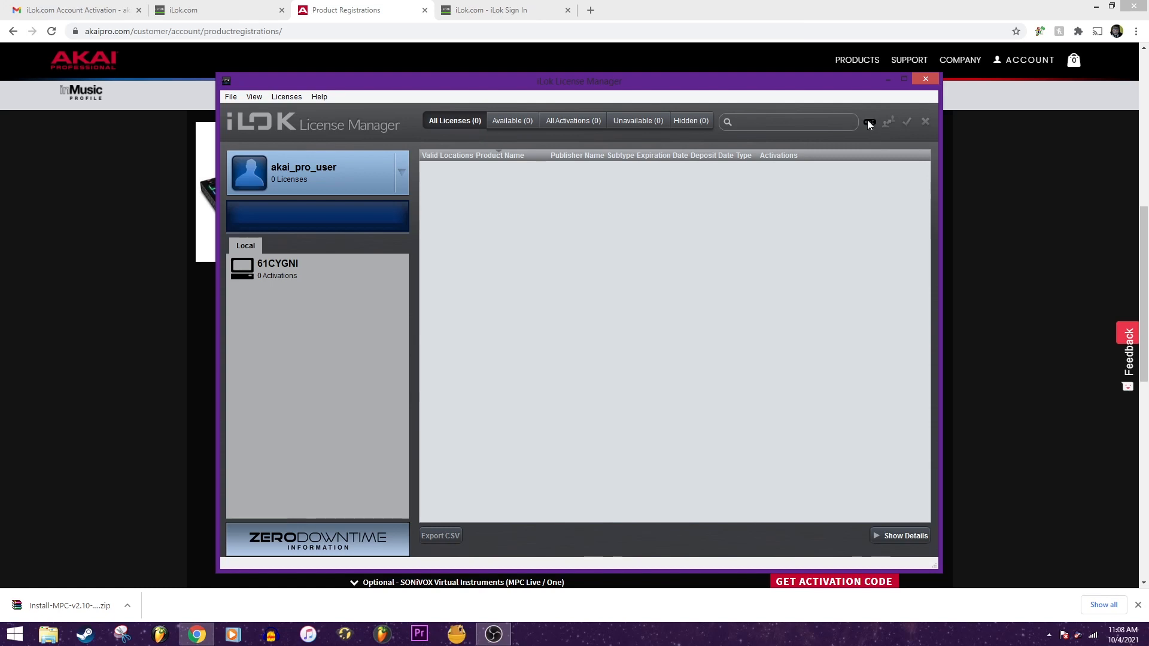
click(869, 123)
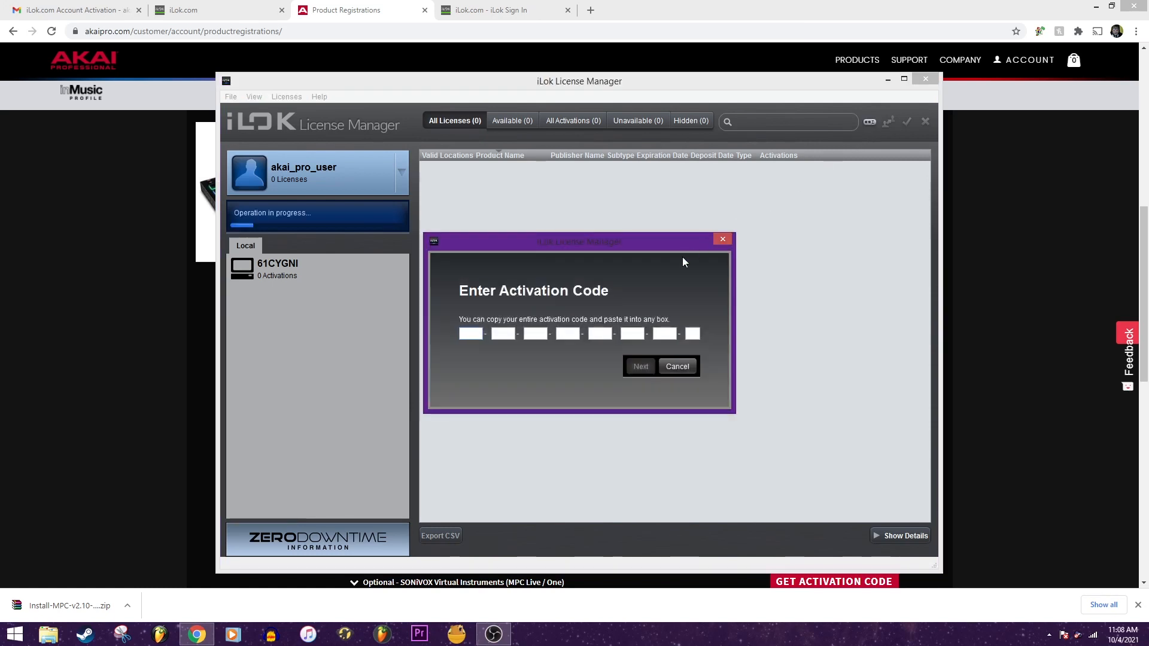
key(ctrl+v)
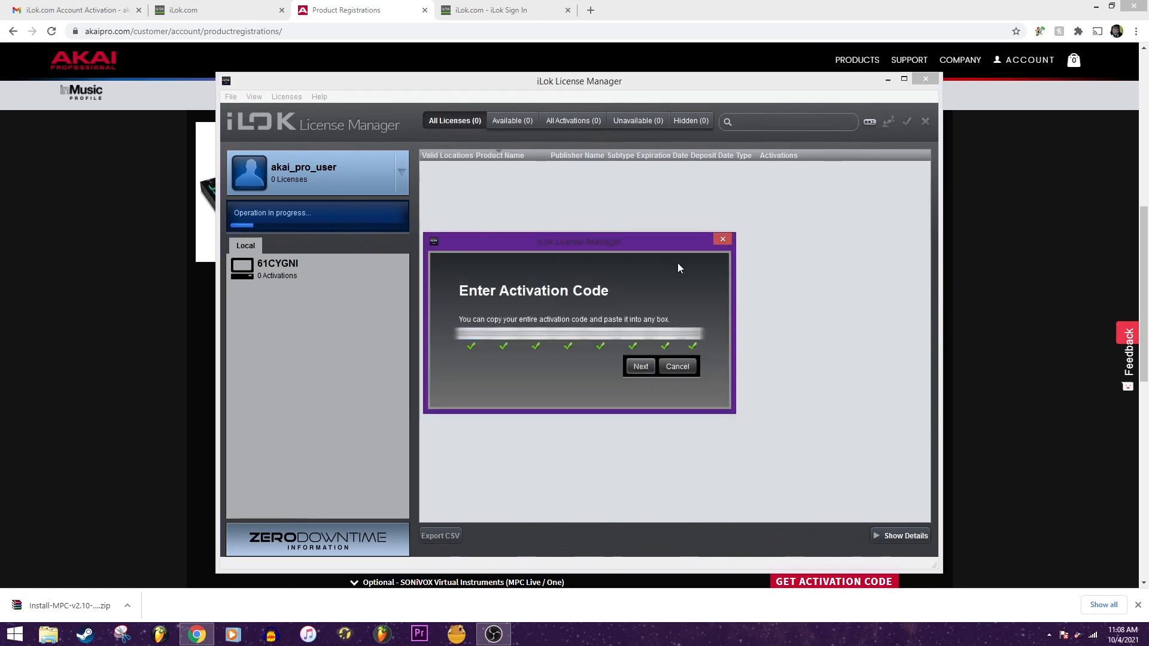
click(638, 367)
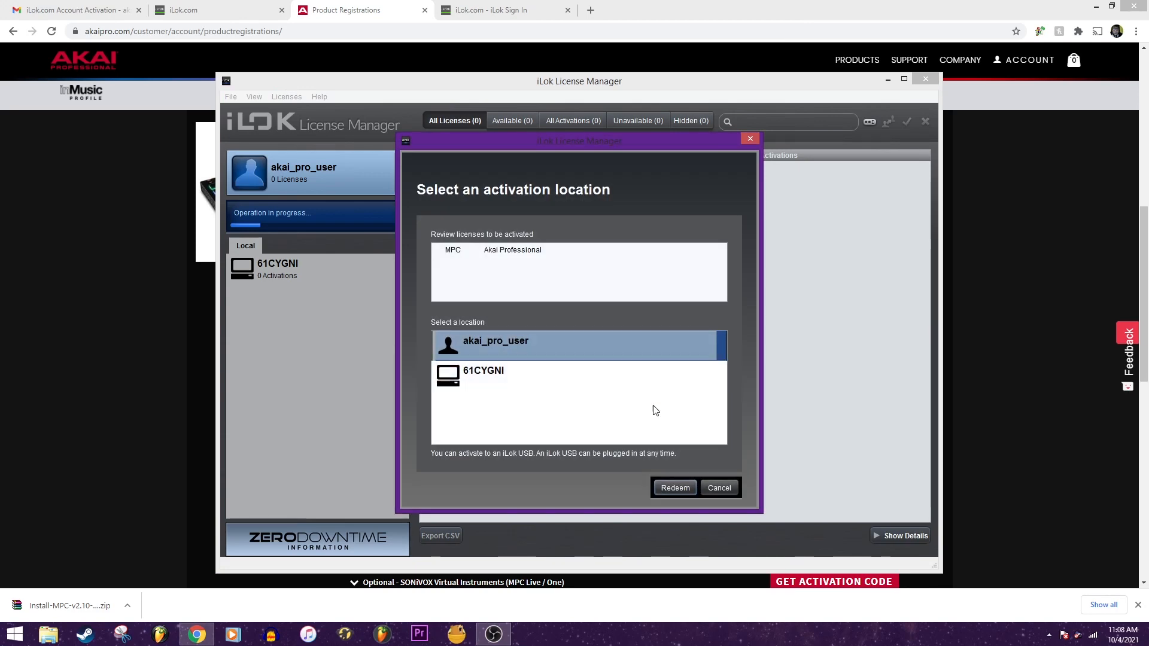
click(674, 488)
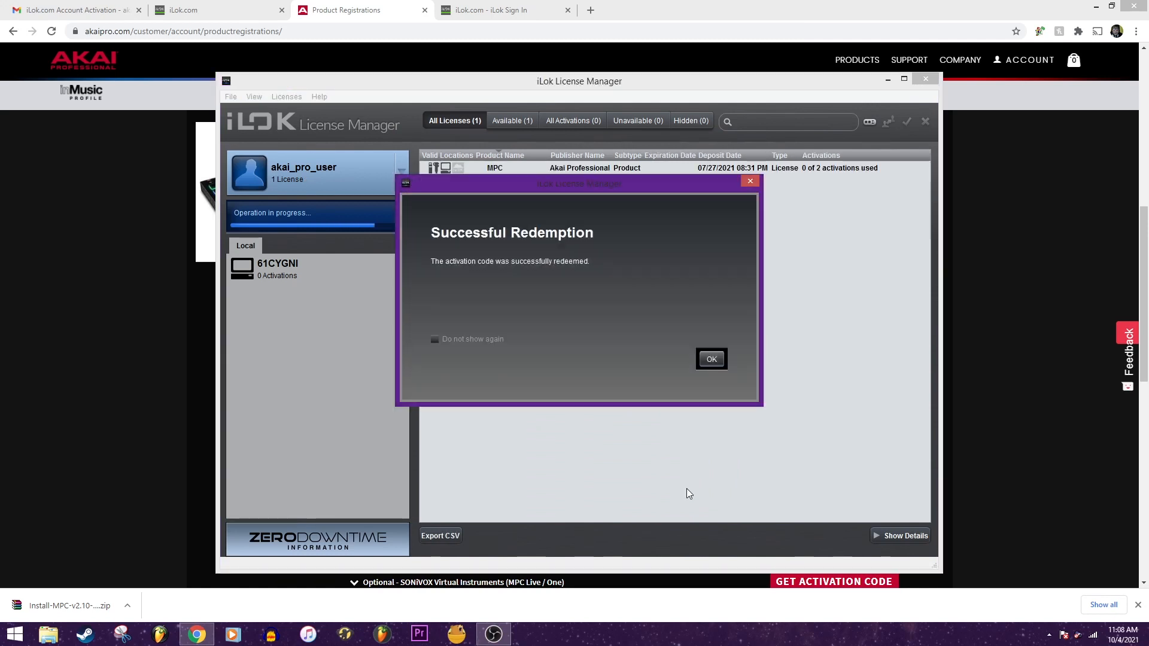
click(712, 359)
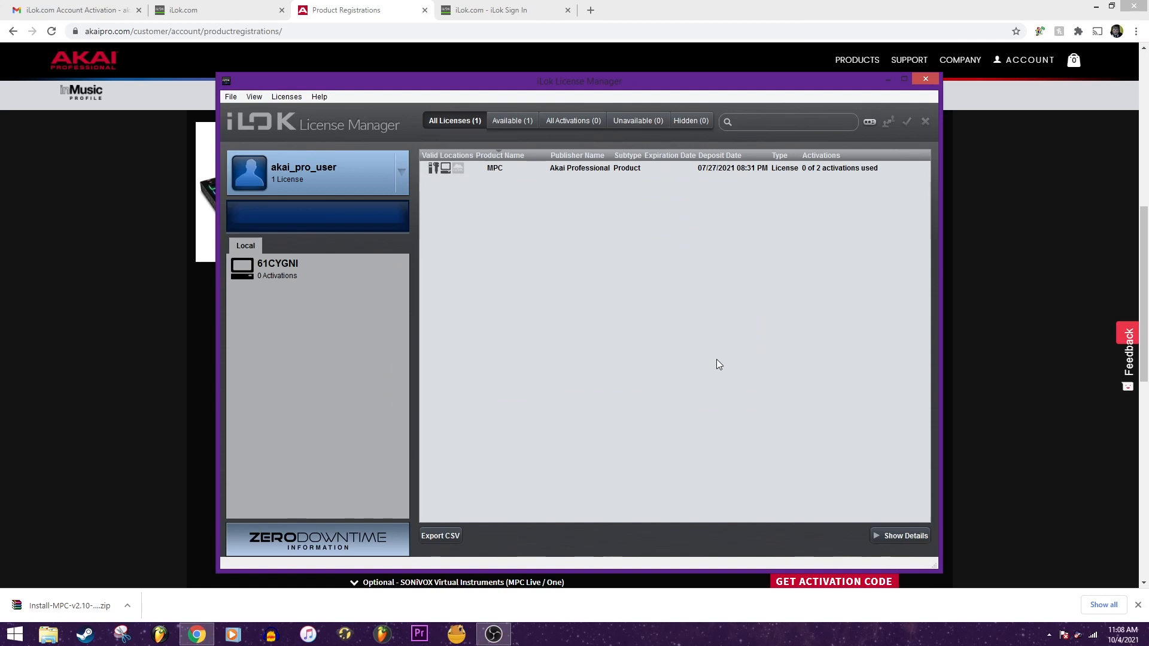
Activate the MPC license on the computer 61CYGNI and confirm the activation.
right_click(580, 168)
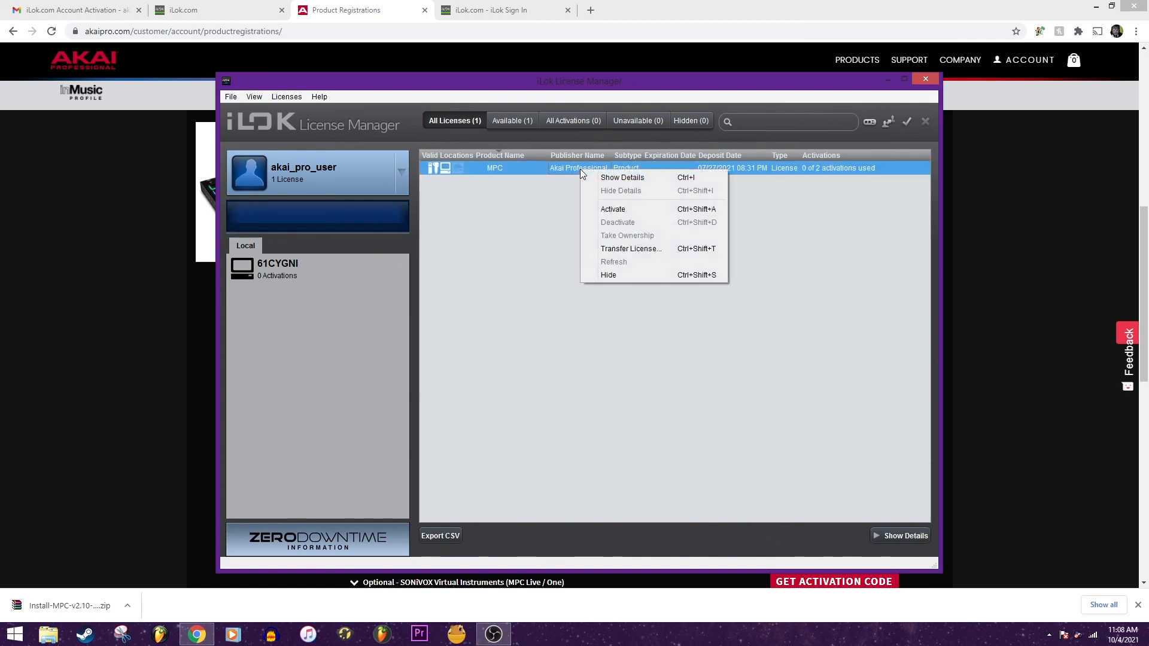
click(604, 210)
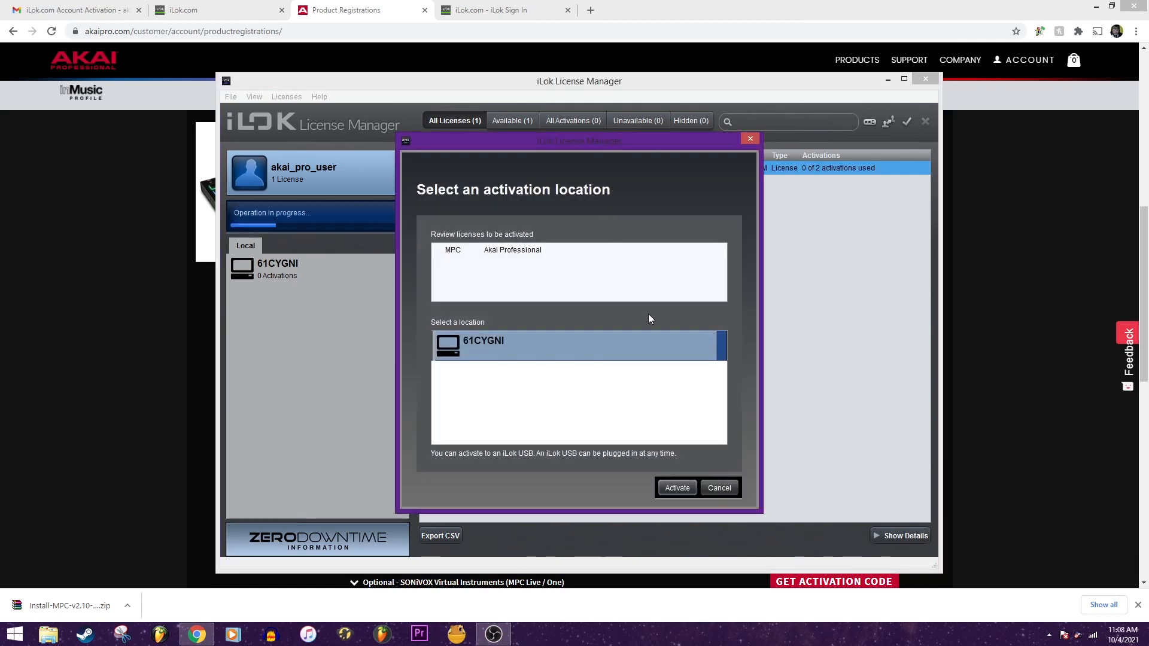
click(677, 488)
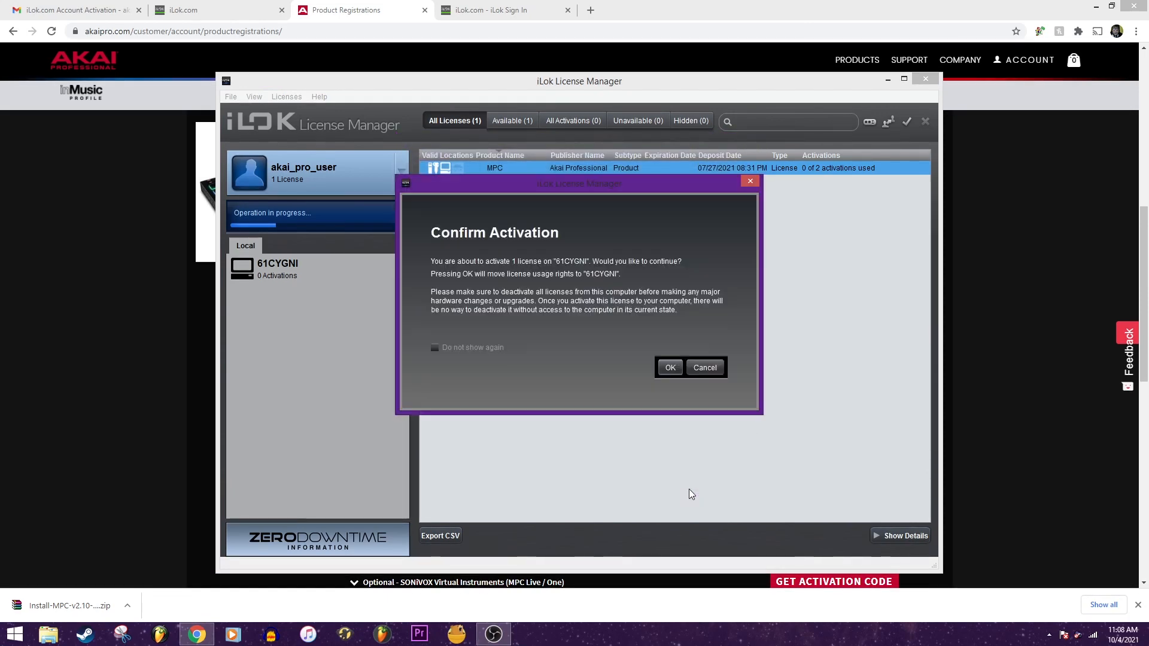
click(667, 369)
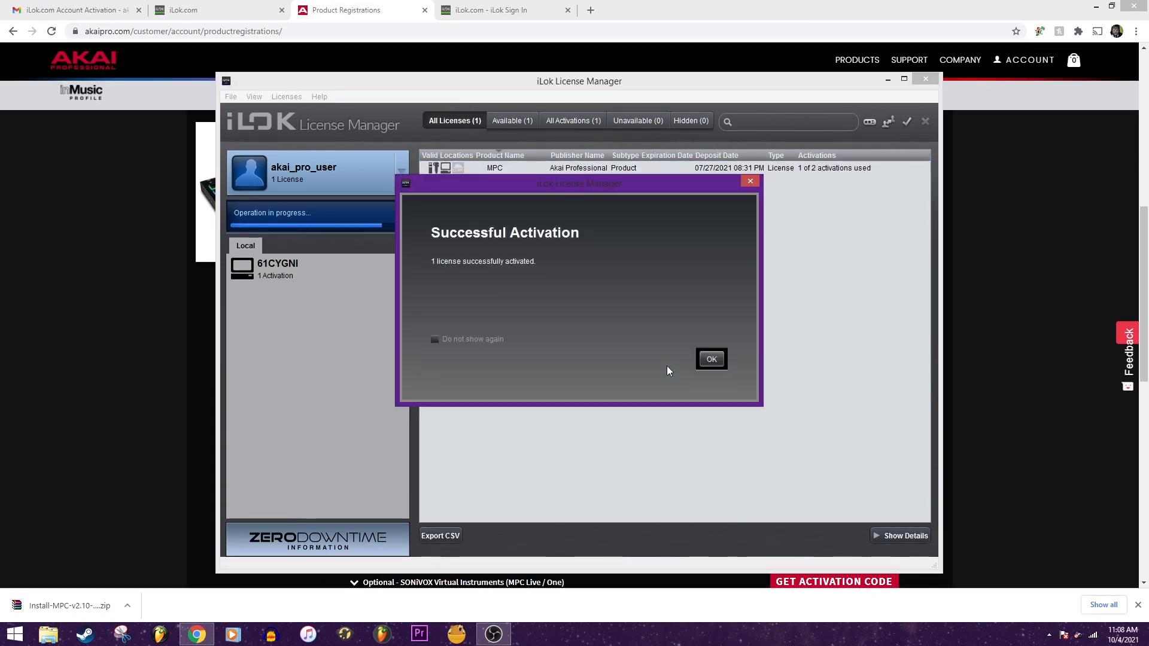
click(711, 360)
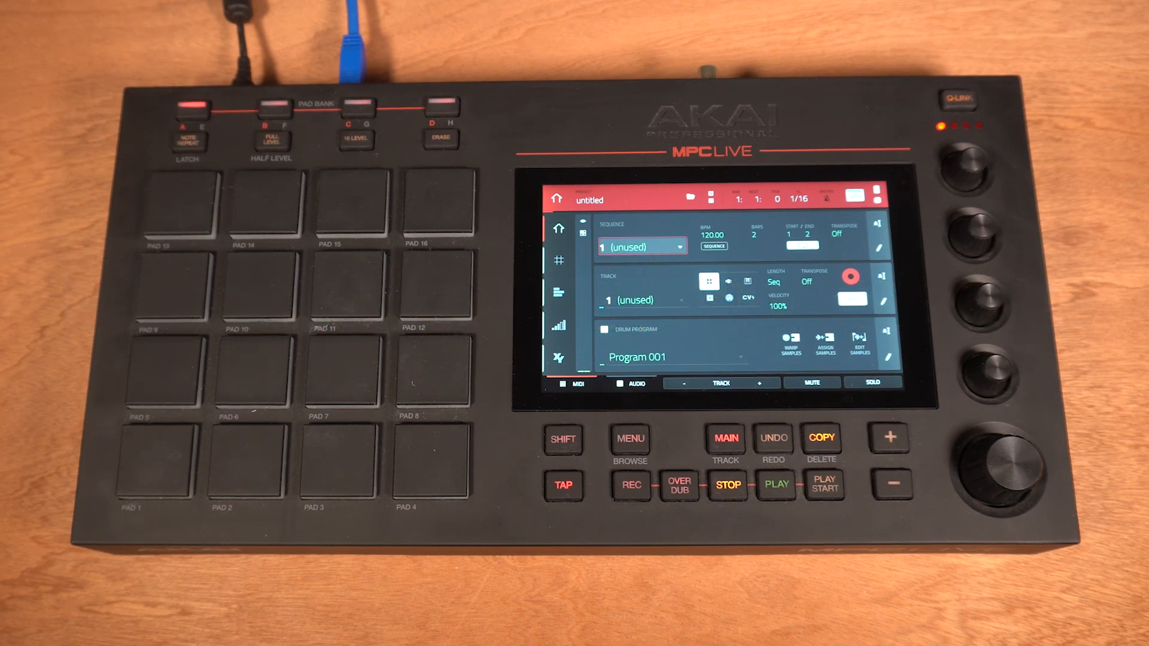
click(630, 439)
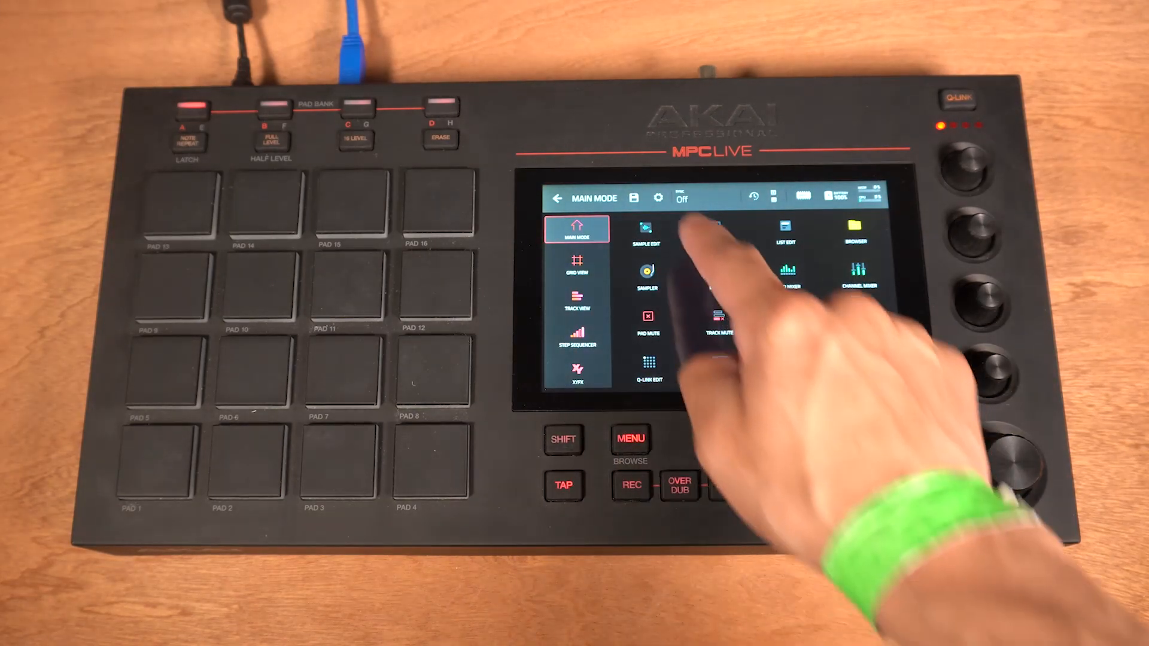
click(658, 197)
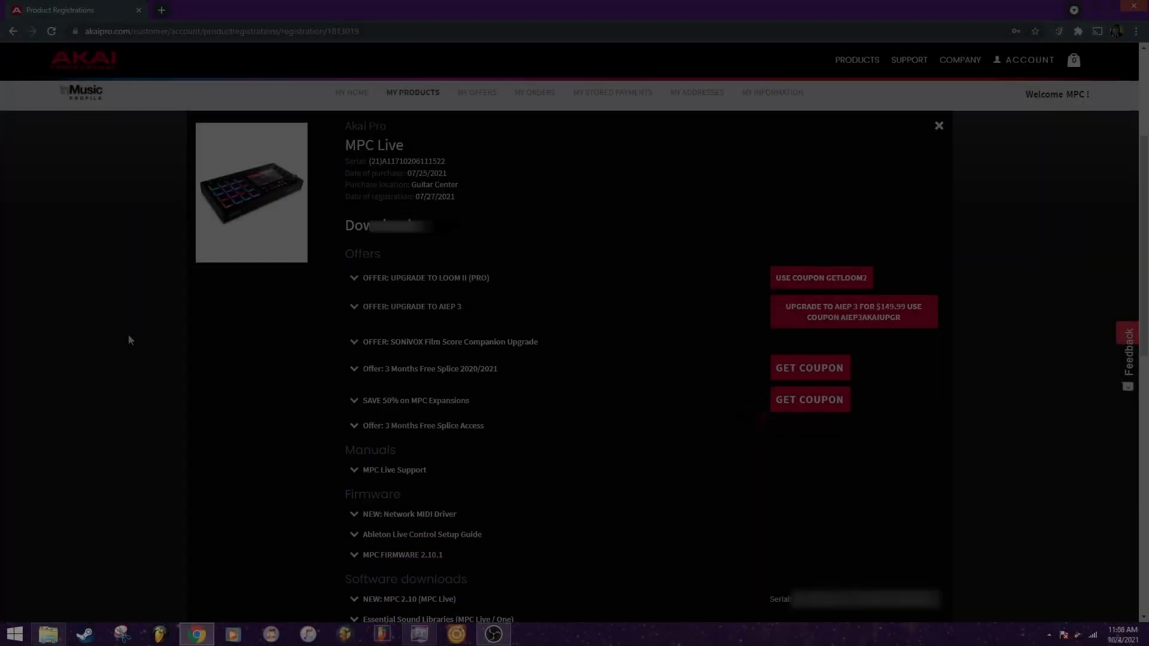
Download the Windows updater for MPC firmware 2.10.1 from the registered MPC Live's firmware section.
scroll(145, 338, down, 4)
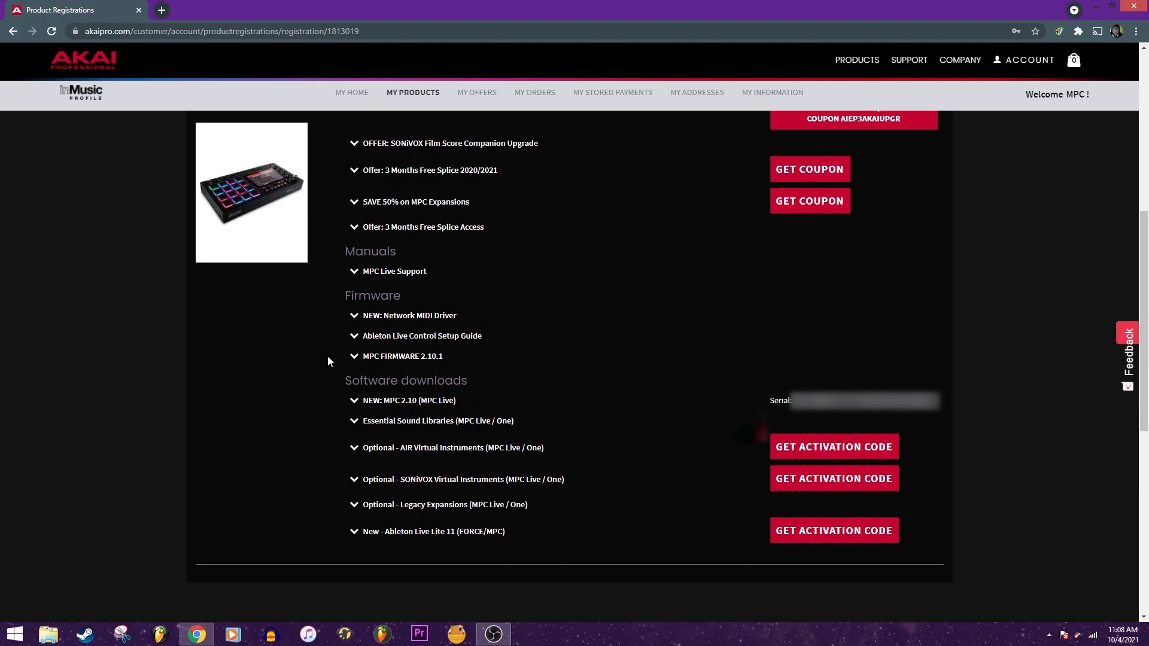
click(368, 357)
click(381, 382)
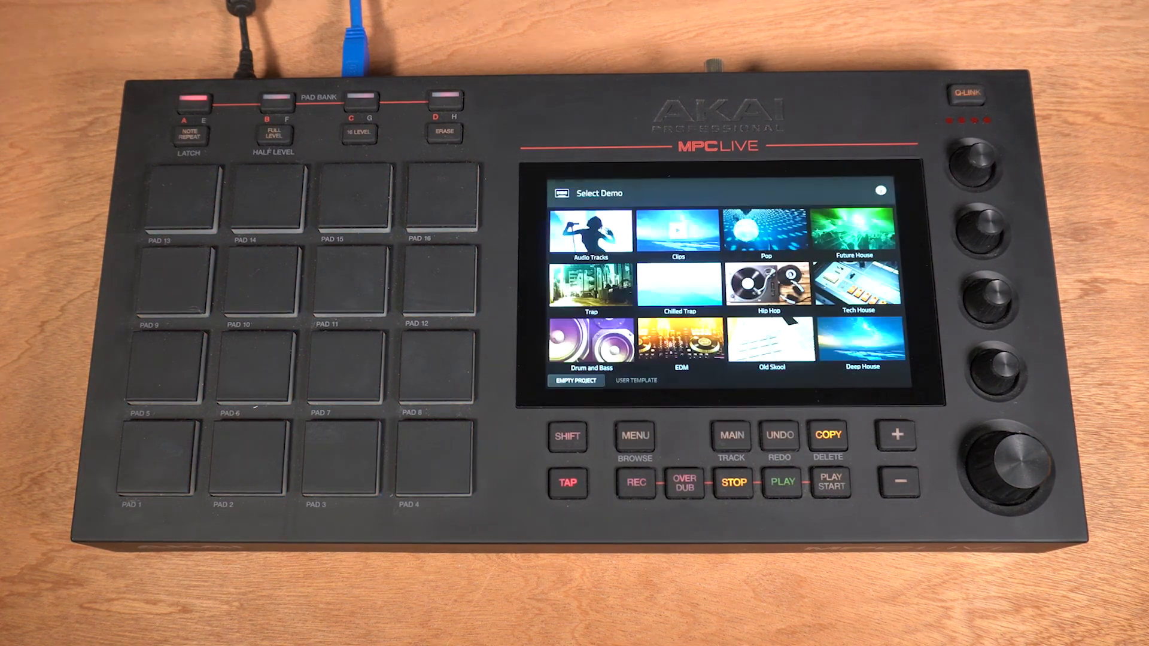
click(576, 380)
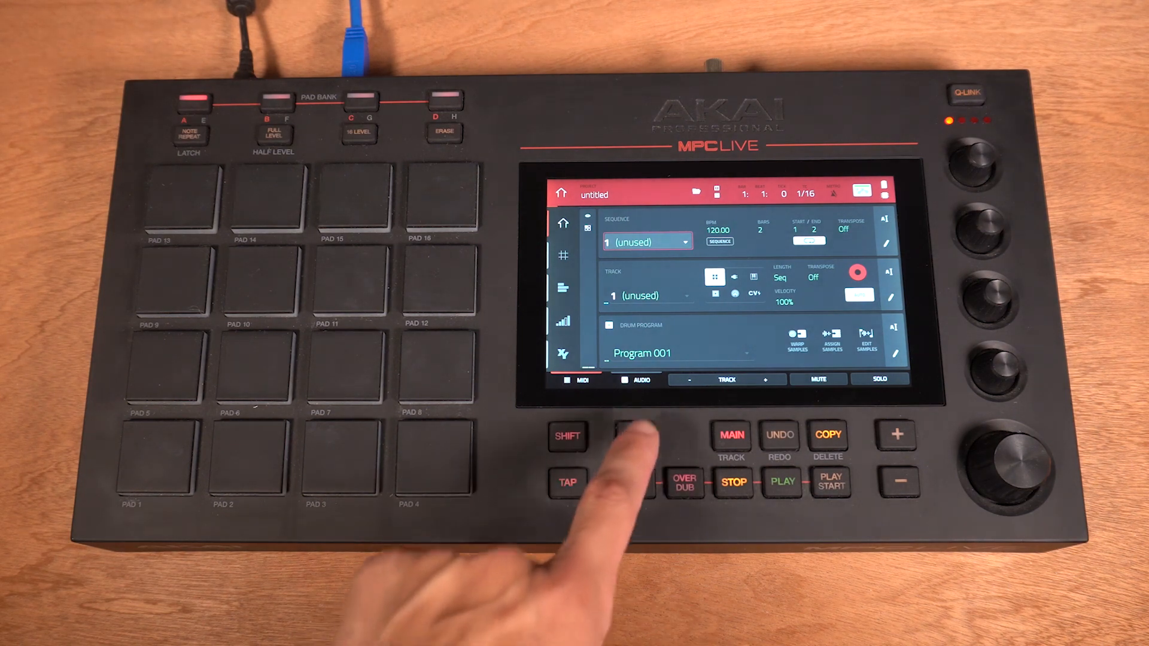
click(635, 435)
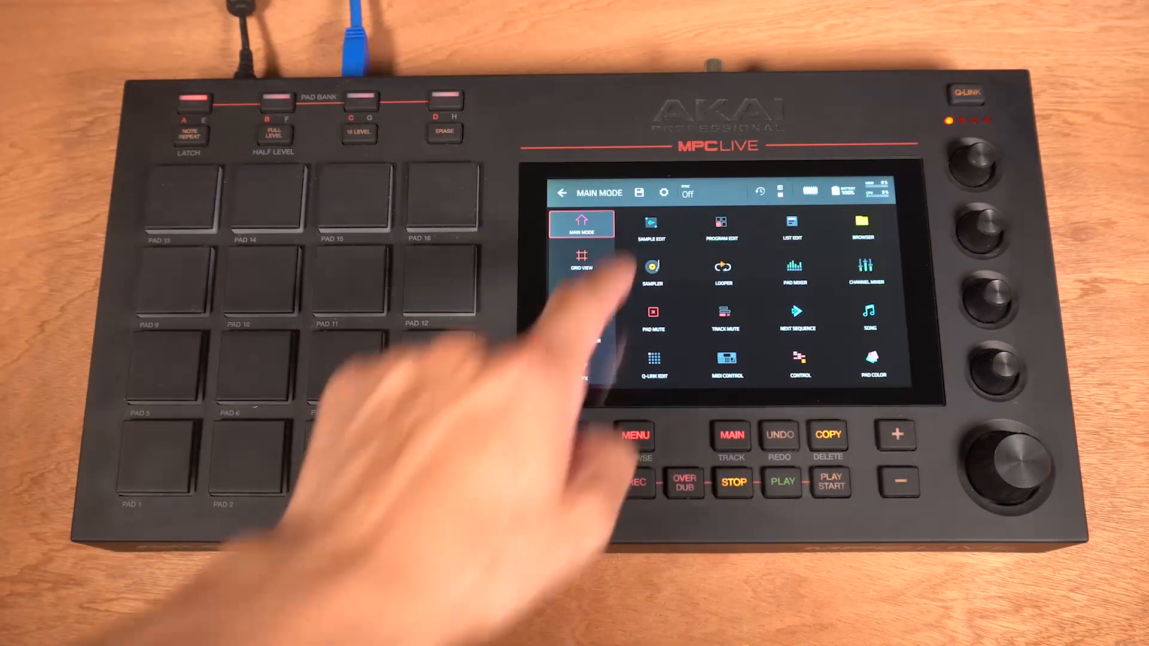
click(663, 192)
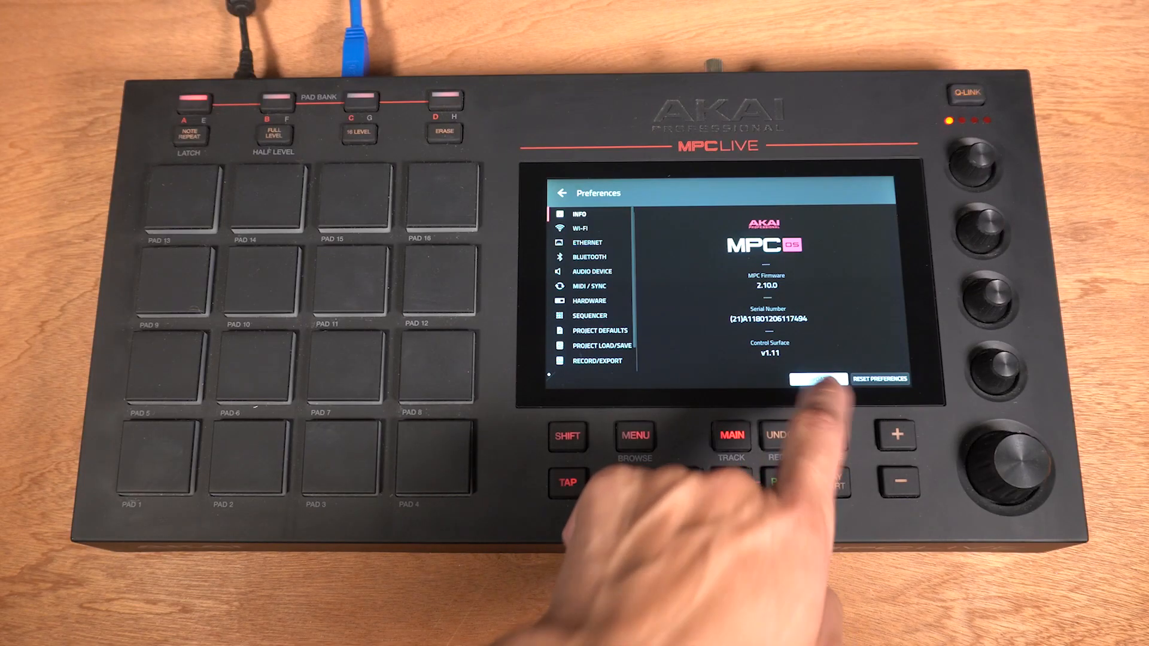
click(818, 378)
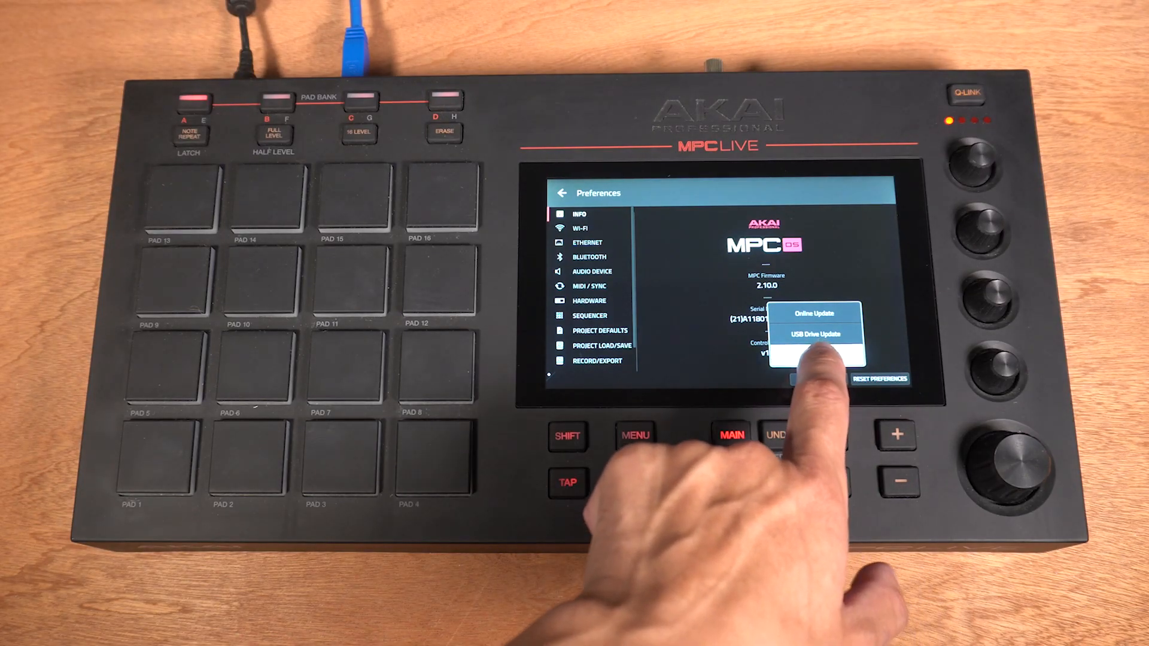
click(817, 355)
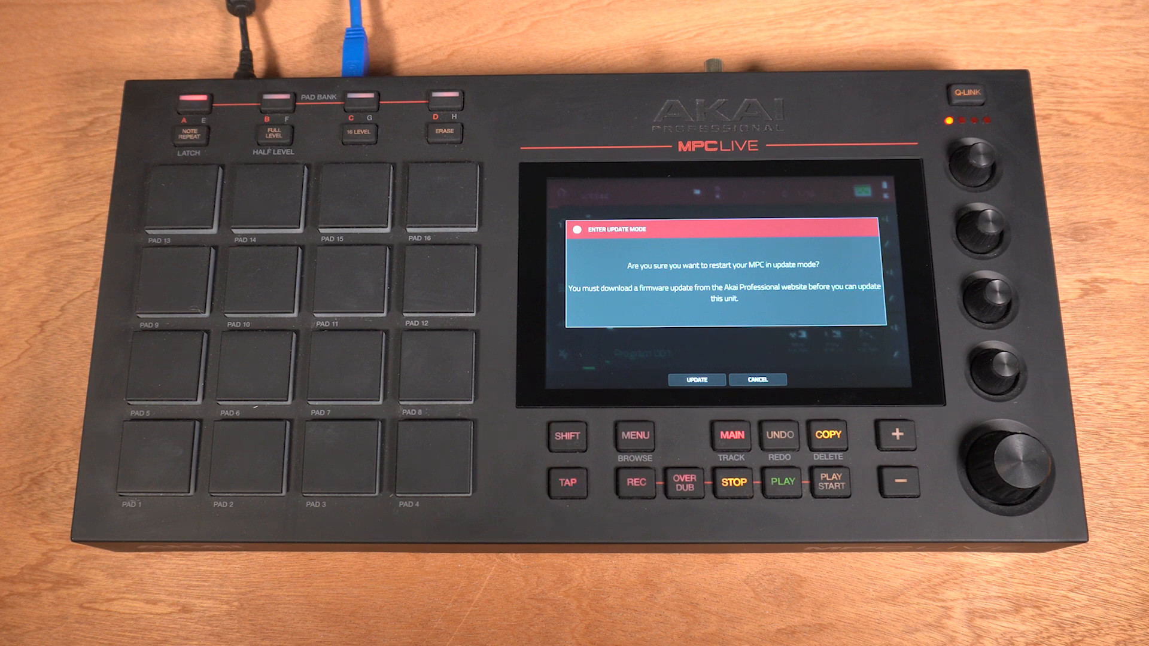
click(697, 379)
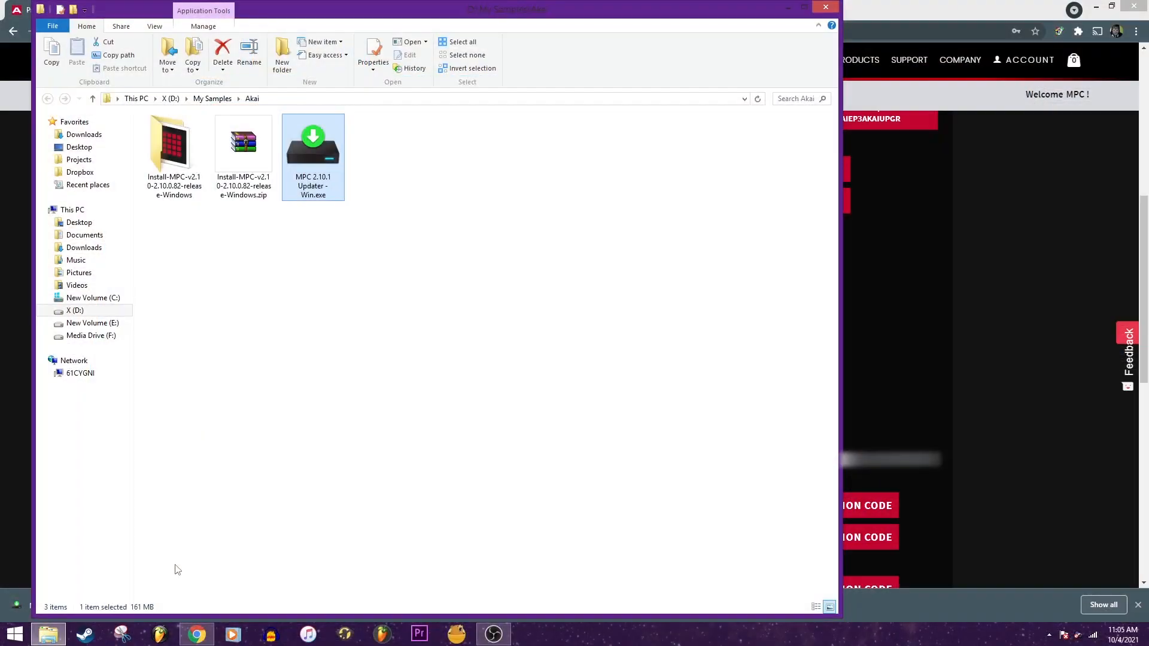
Run MPC 2.10.1 Updater - Win.exe from the Akai folder, allow it to open and start the firmware update.
double_click(315, 175)
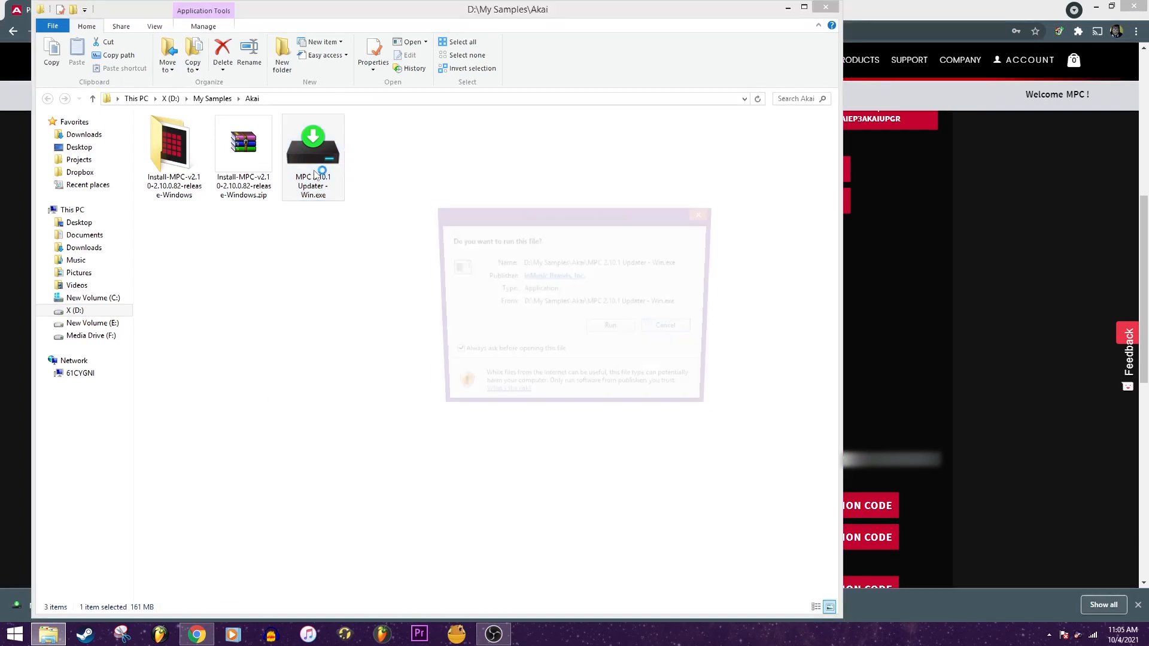
click(618, 328)
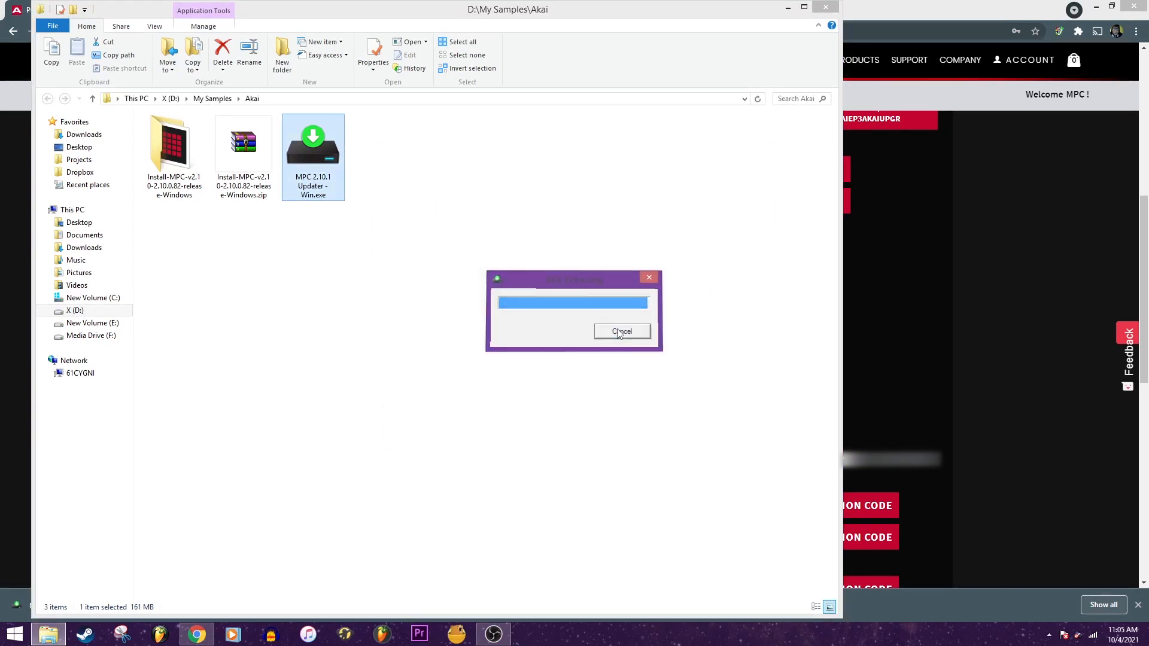
click(563, 383)
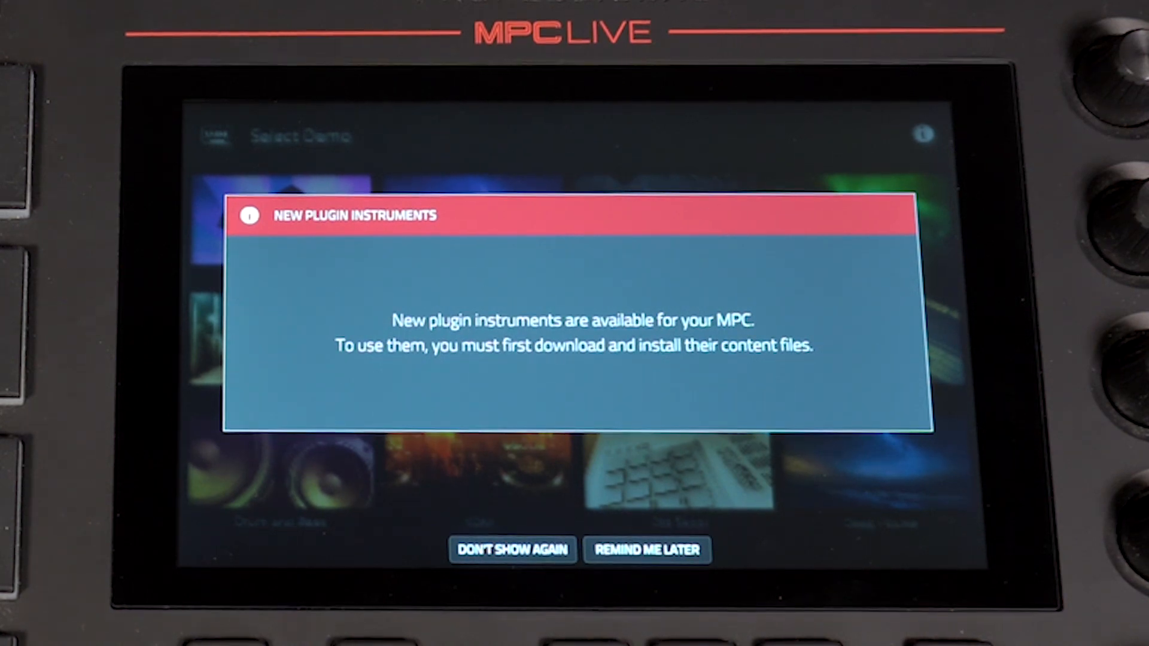
click(643, 549)
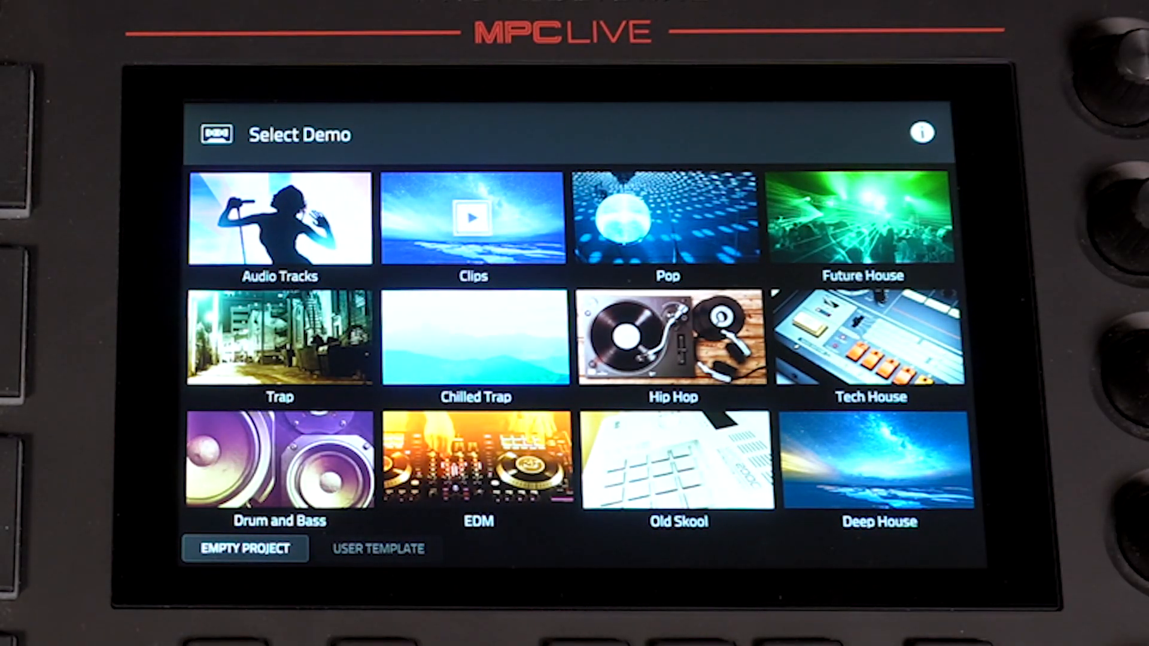
click(207, 548)
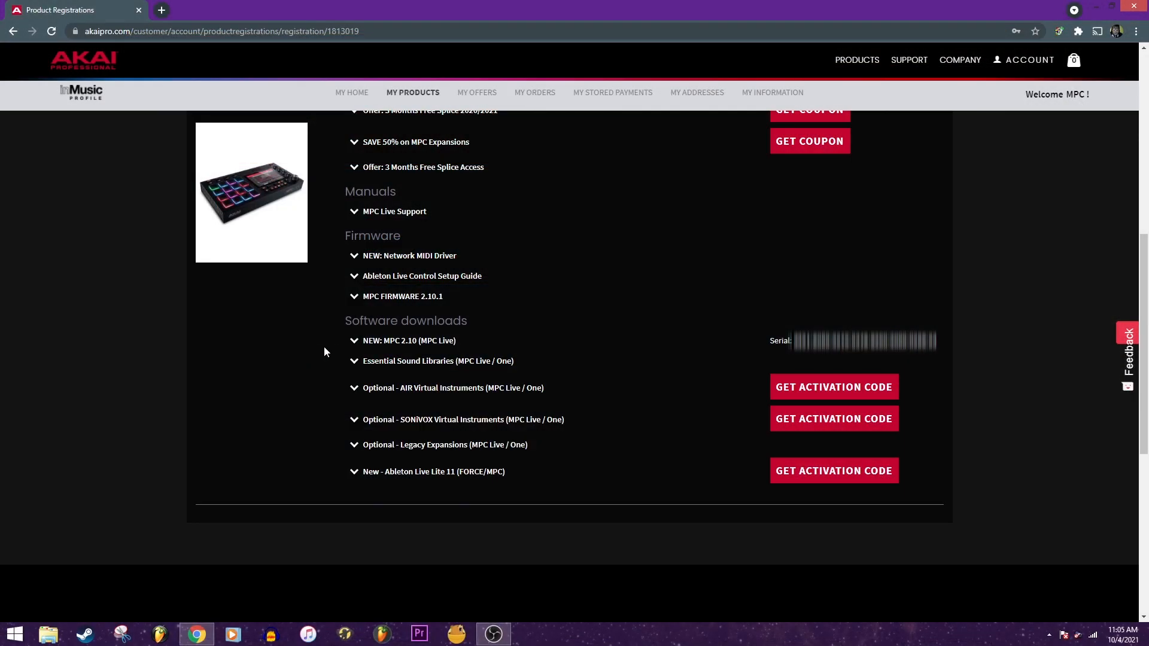
Download MPC 2.10 Synth Content from the MPC 2.10 (MPC Live) software downloads and show the zip in its folder.
click(361, 346)
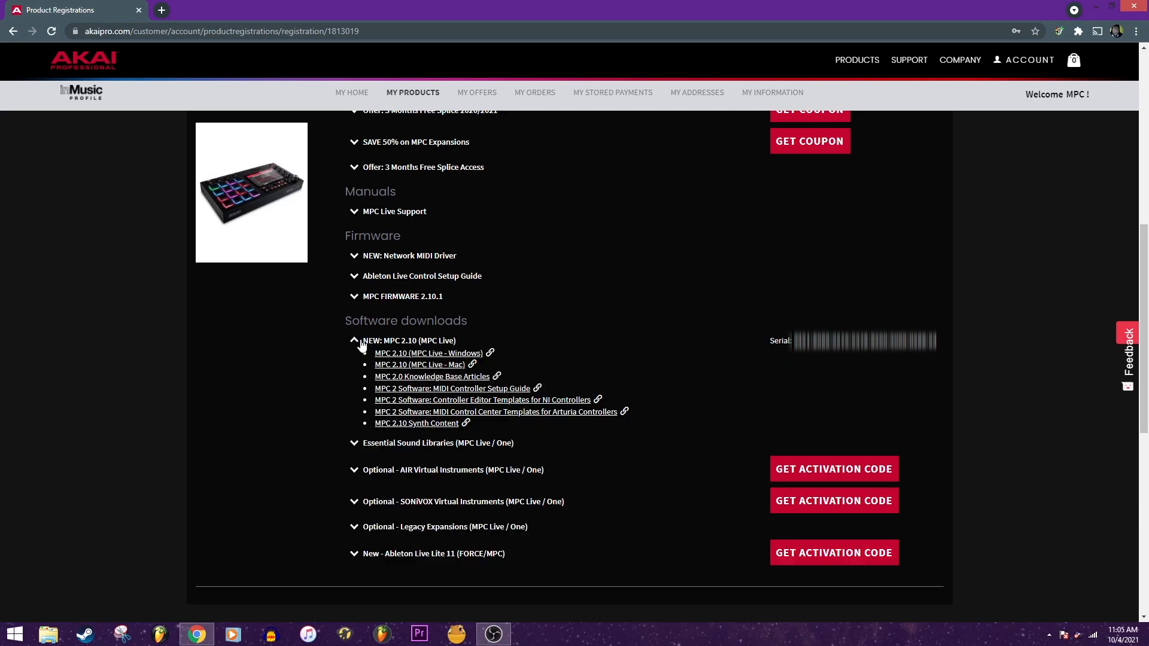
click(392, 424)
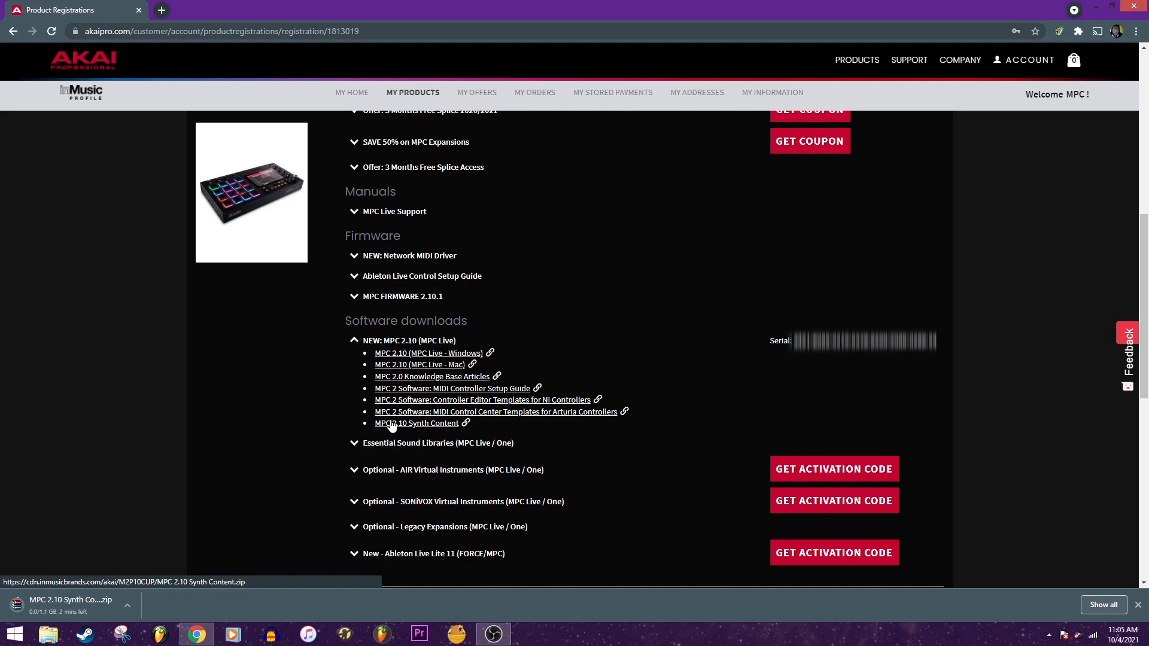
click(127, 605)
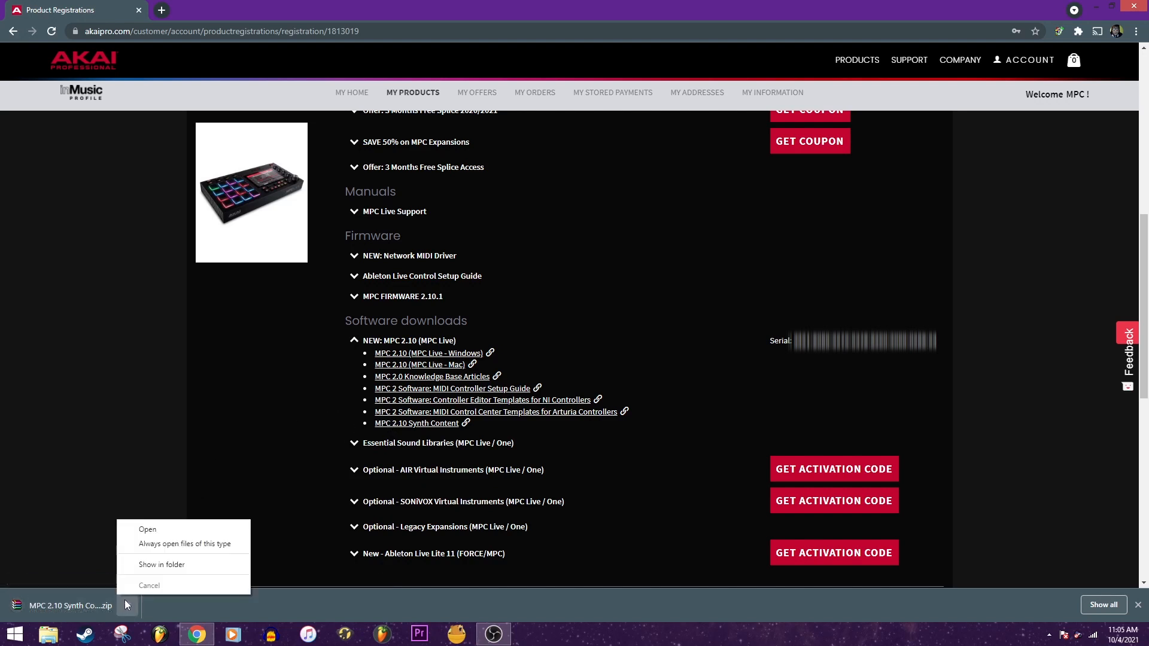
click(157, 565)
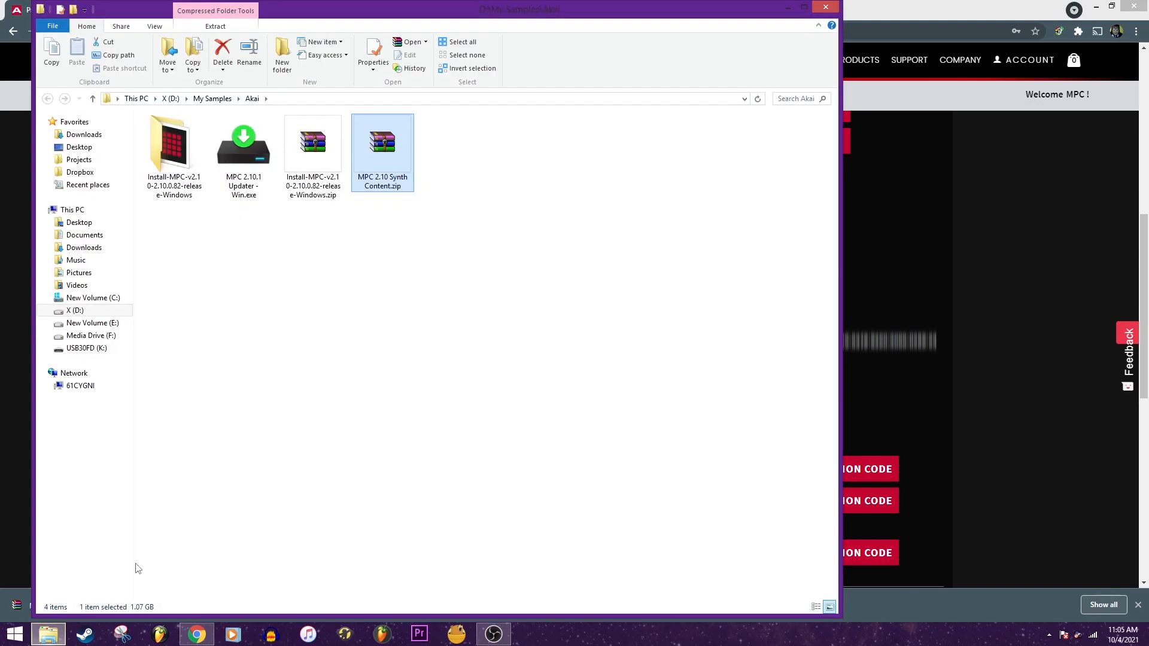
Extract MPC 2.10 Synth Content.zip in the Akai folder and copy its Synths folder to the USB30FD (K:) drive.
right_click(387, 156)
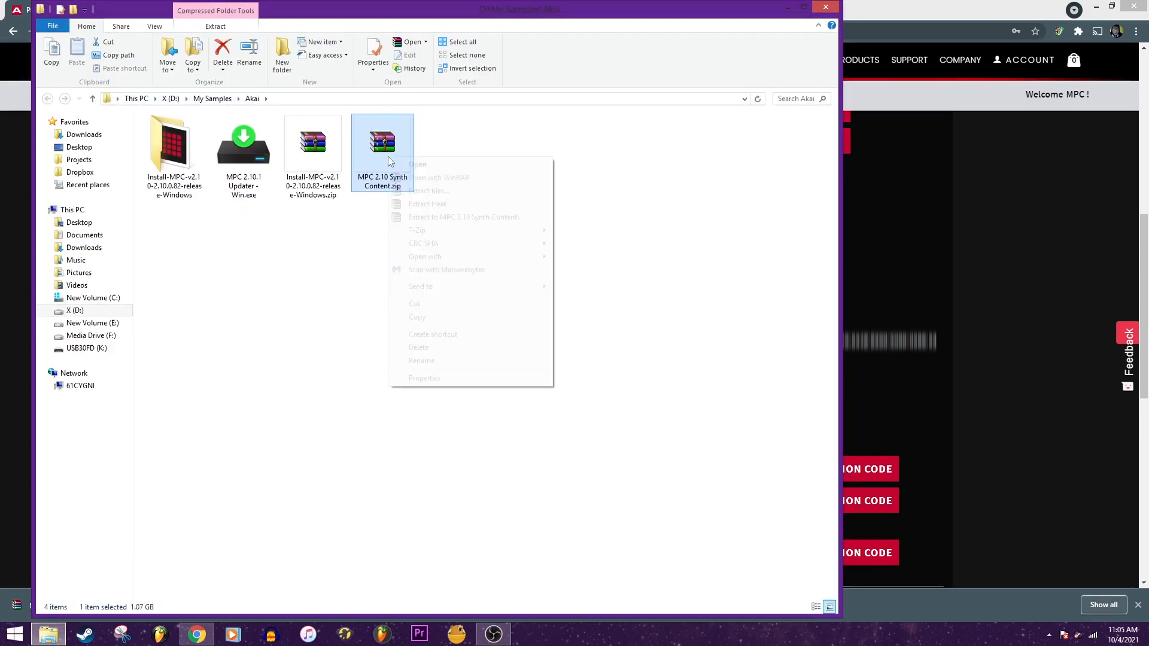
click(401, 204)
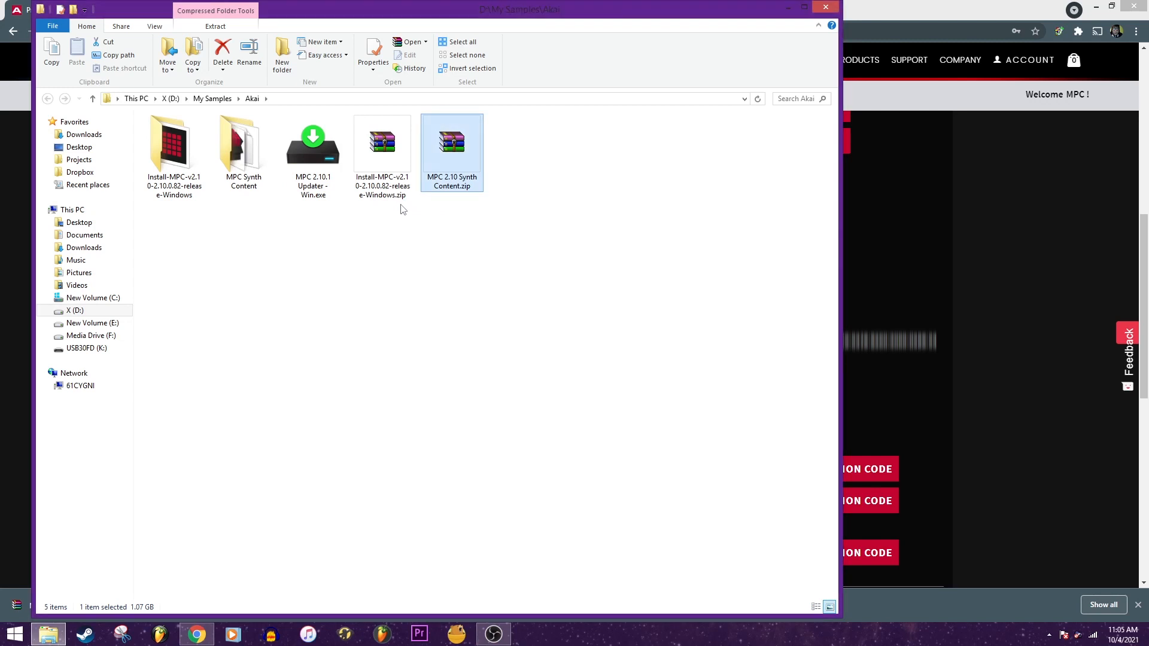
double_click(247, 163)
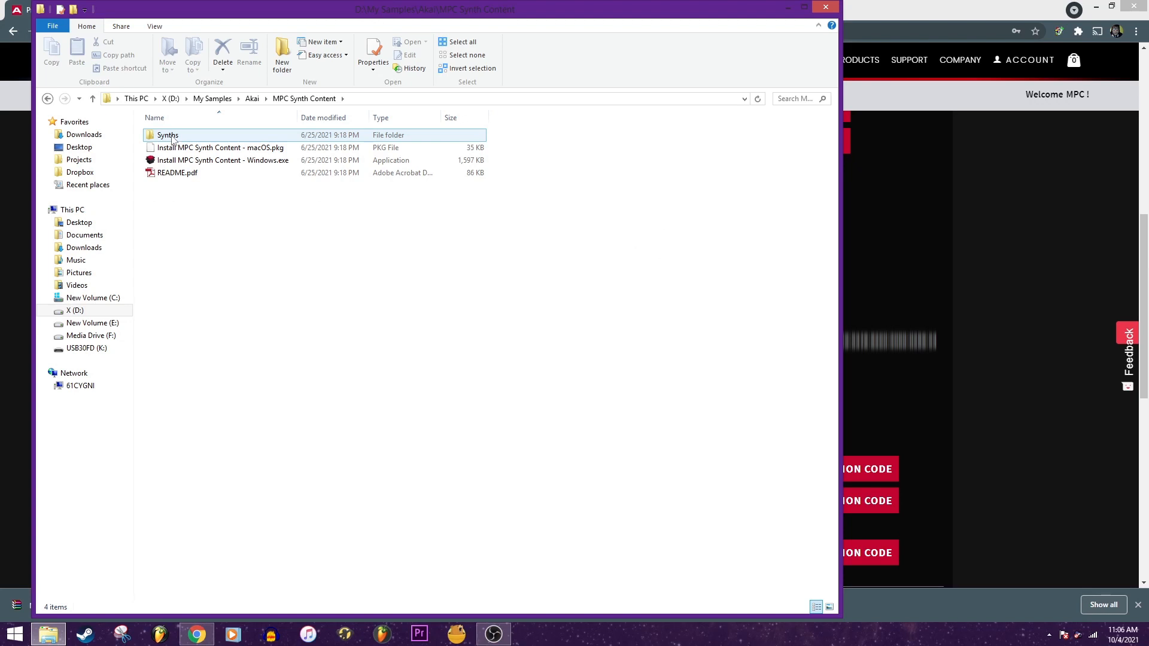
drag(172, 139, 91, 350)
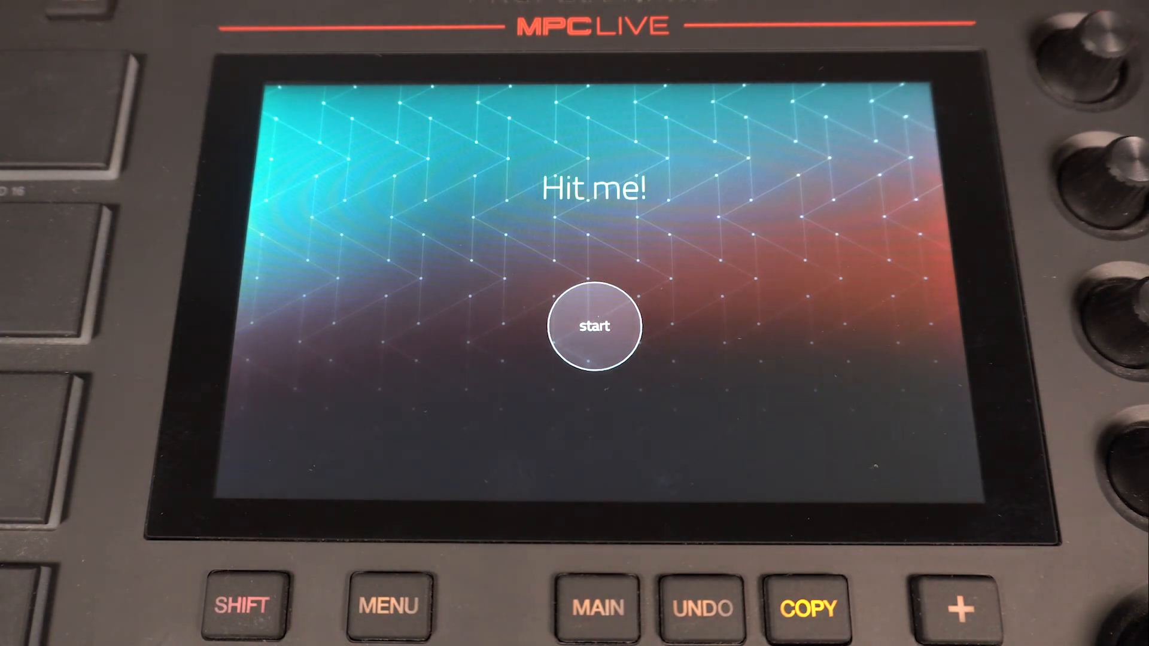
click(594, 326)
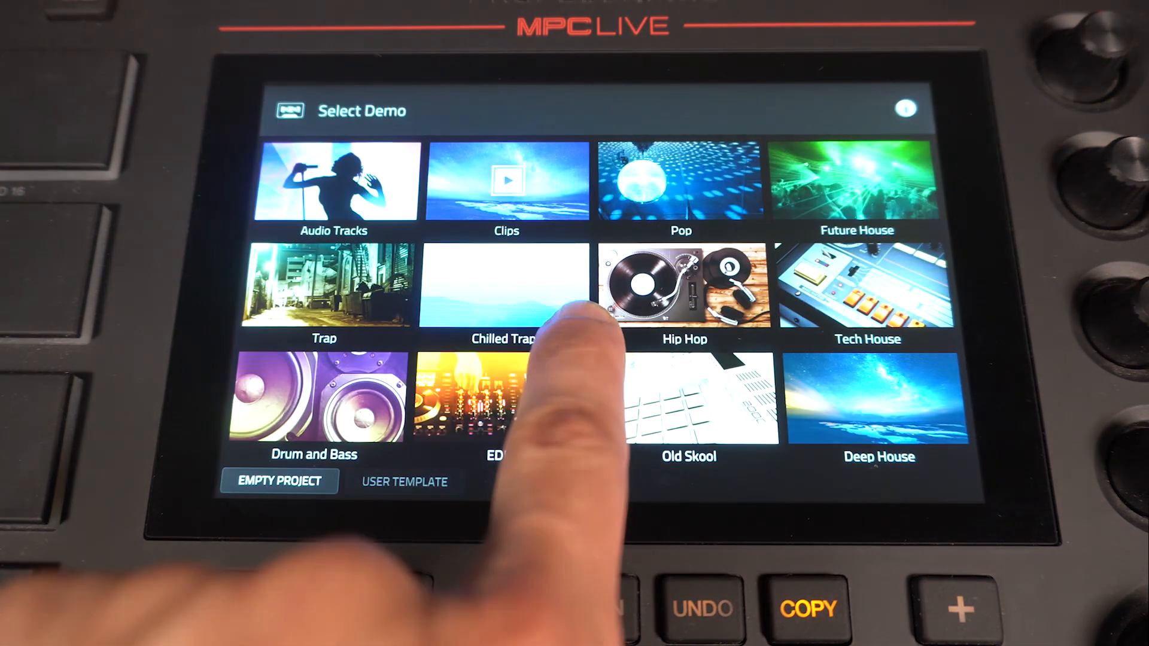